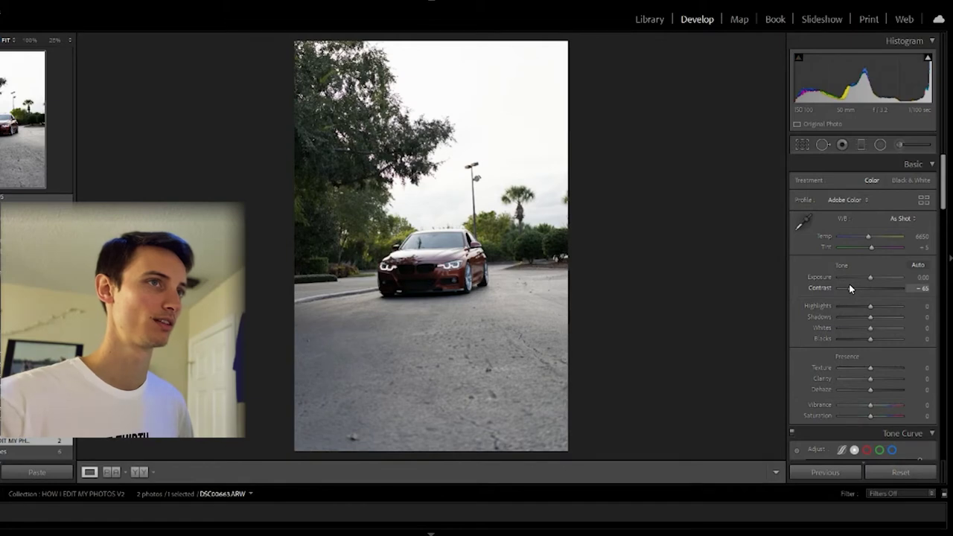
- Lower the car photo's contrast to −23
{"action": "left_click_drag", "start_coordinate": [848, 283], "coordinate": [861, 285]}
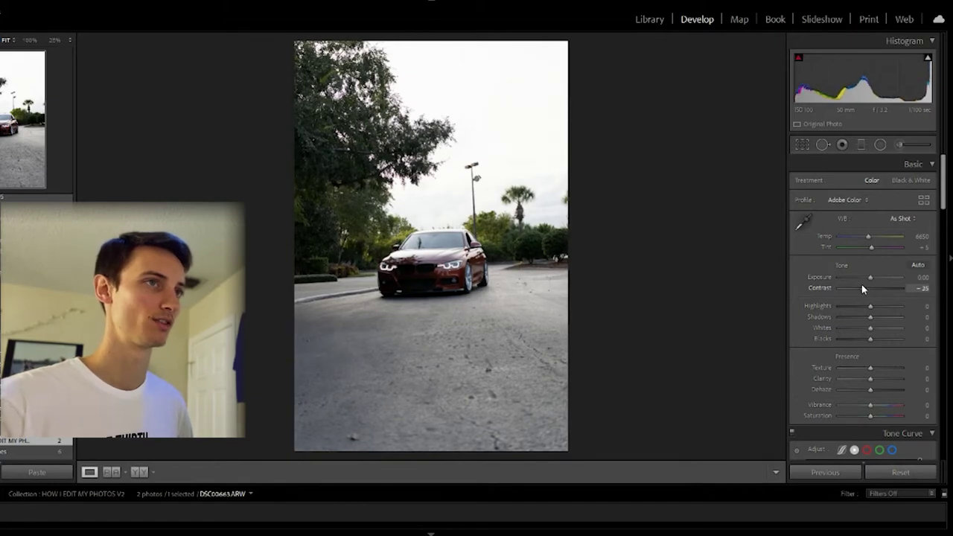
{"action": "left_click", "coordinate": [913, 287]}
{"action": "key", "text": "Return"}
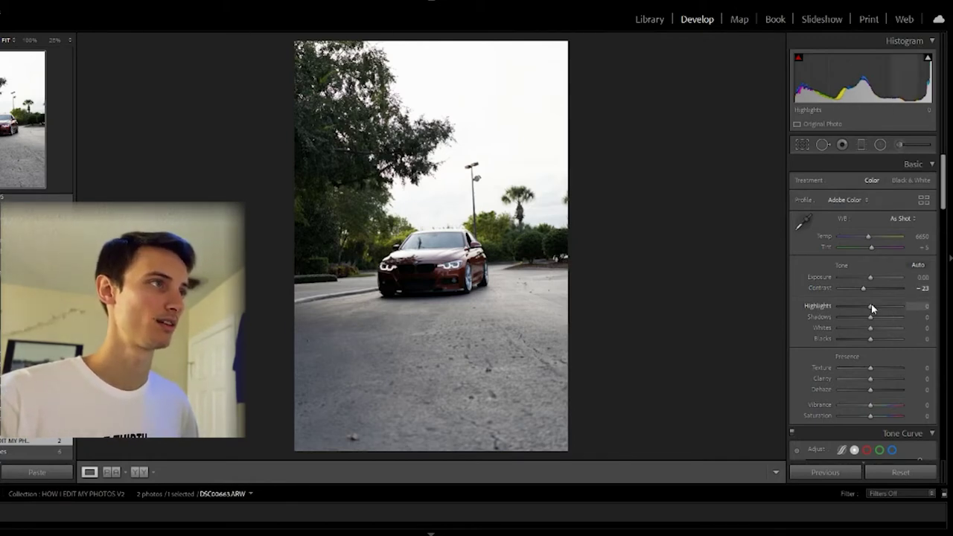
- Adjust the tonal range with highlights at +23, whites at −42 and blacks at +37
{"action": "left_click_drag", "start_coordinate": [872, 307], "coordinate": [878, 308]}
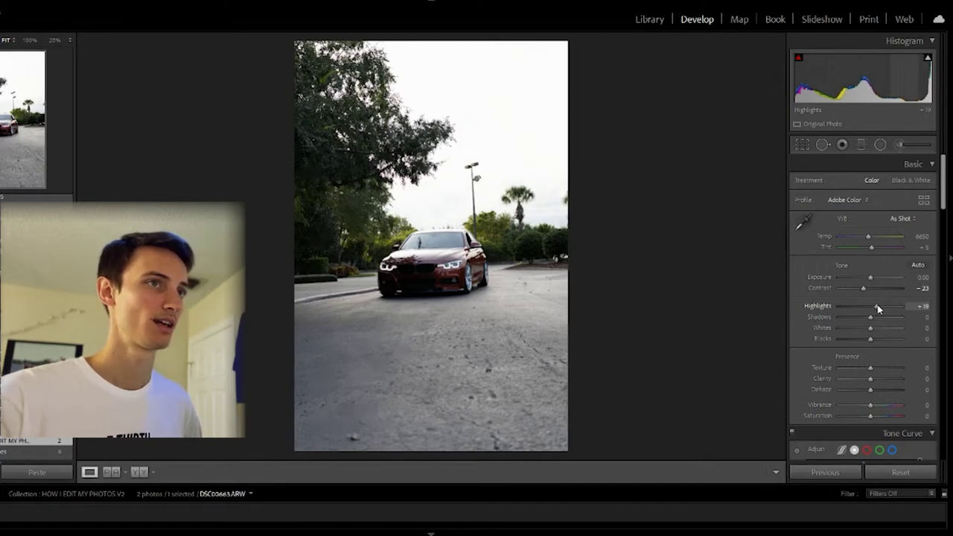
{"action": "left_click", "coordinate": [922, 306]}
{"action": "type", "text": "23"}
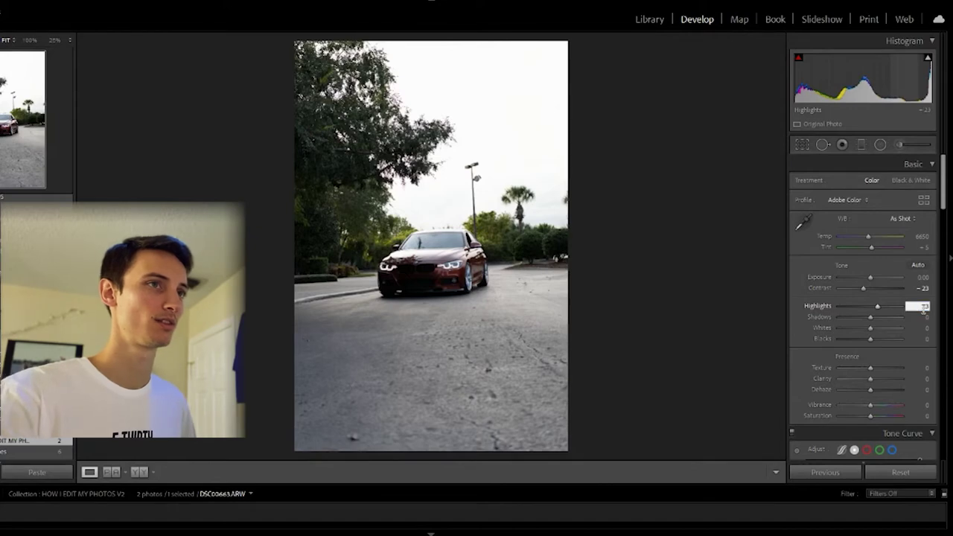
{"action": "key", "text": "Return"}
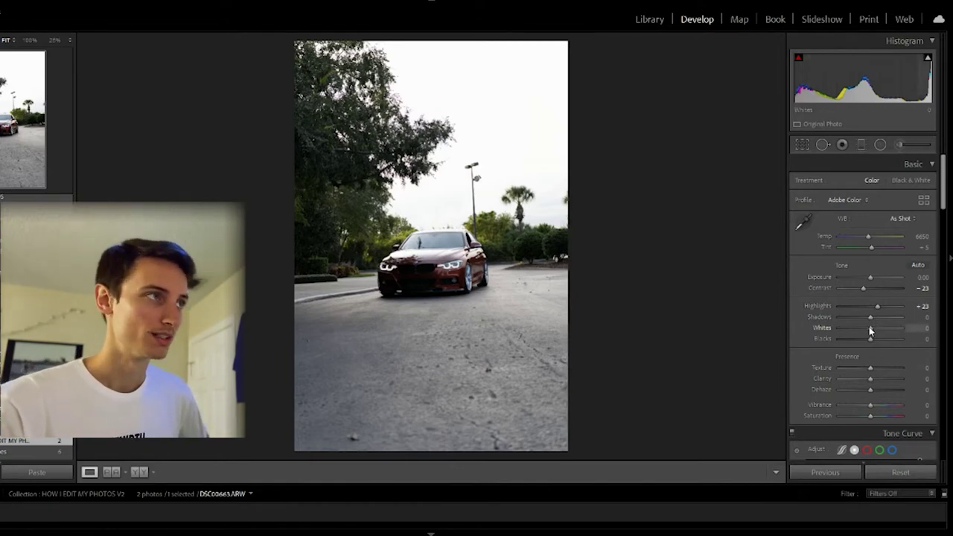
{"action": "left_click_drag", "start_coordinate": [869, 327], "coordinate": [857, 327]}
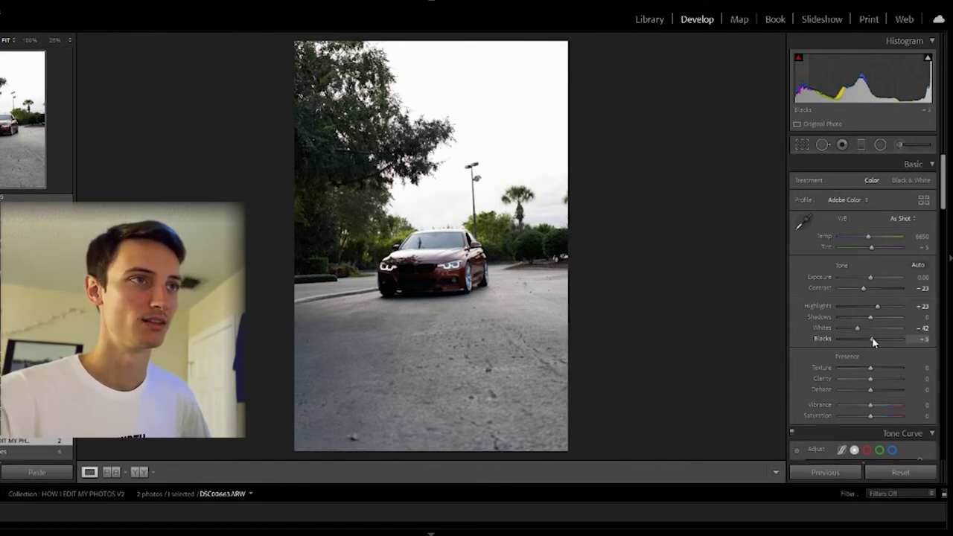
{"action": "left_click_drag", "start_coordinate": [870, 340], "coordinate": [883, 342]}
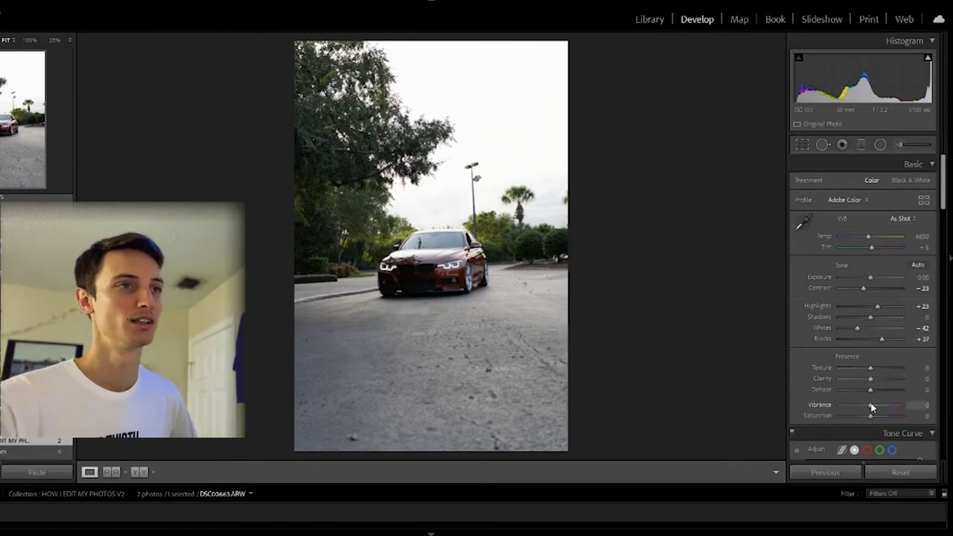
- Set the photo's vibrance to +21 and saturation to −7
{"action": "left_click_drag", "start_coordinate": [871, 406], "coordinate": [879, 406]}
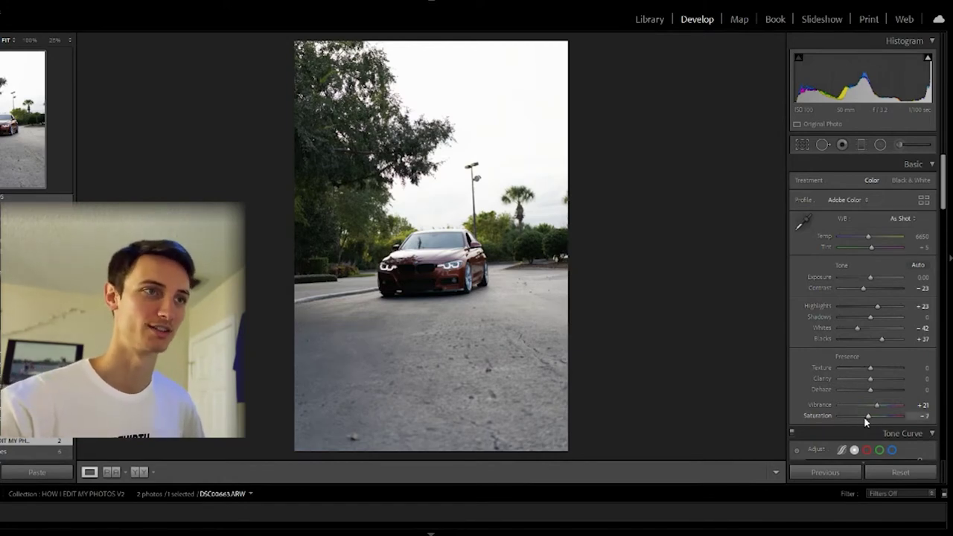
{"action": "scroll", "coordinate": [860, 414], "scroll_direction": "down", "scroll_amount": 10}
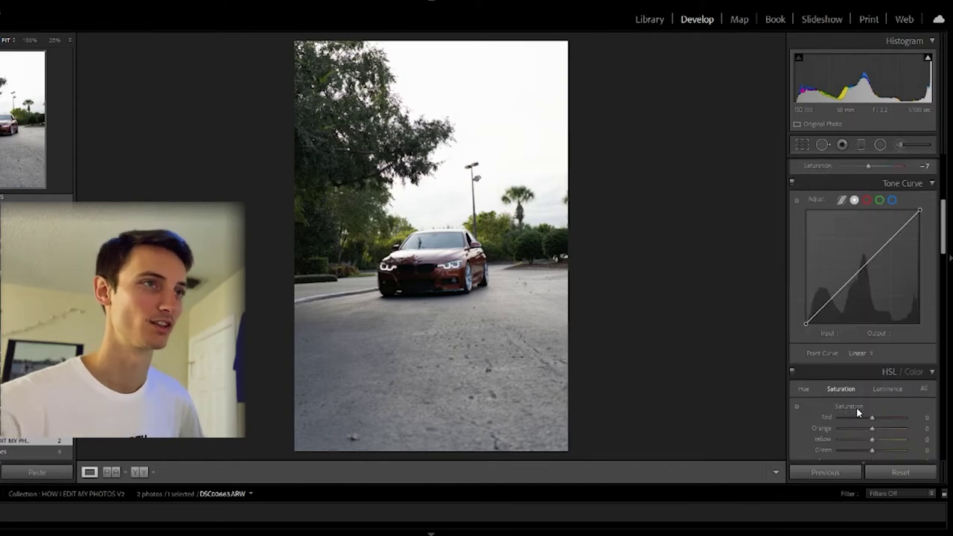
{"action": "scroll", "coordinate": [855, 406], "scroll_direction": "up", "scroll_amount": 10}
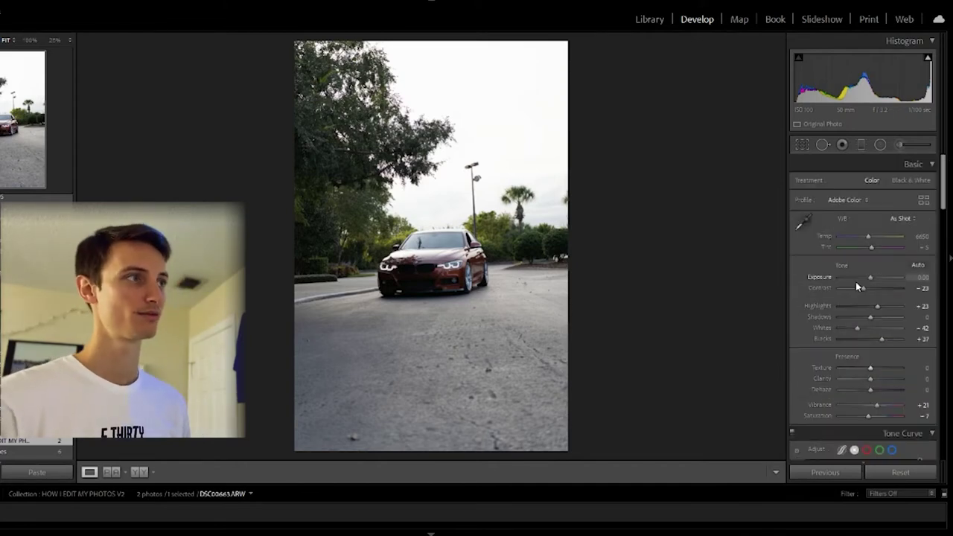
- Straighten the photo by rotating the crop to an angle of 2.40 and apply it
{"action": "left_click", "coordinate": [803, 144]}
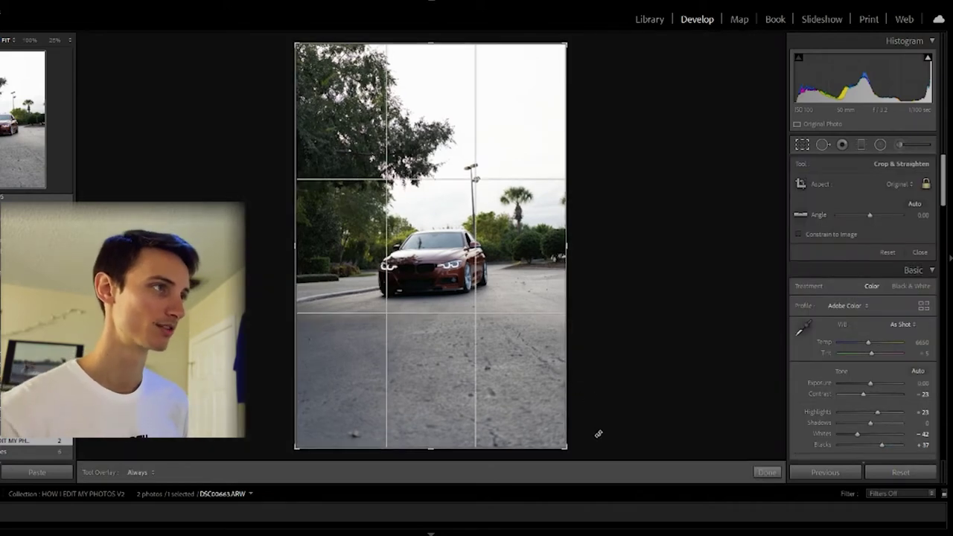
{"action": "left_click_drag", "start_coordinate": [598, 433], "coordinate": [603, 454]}
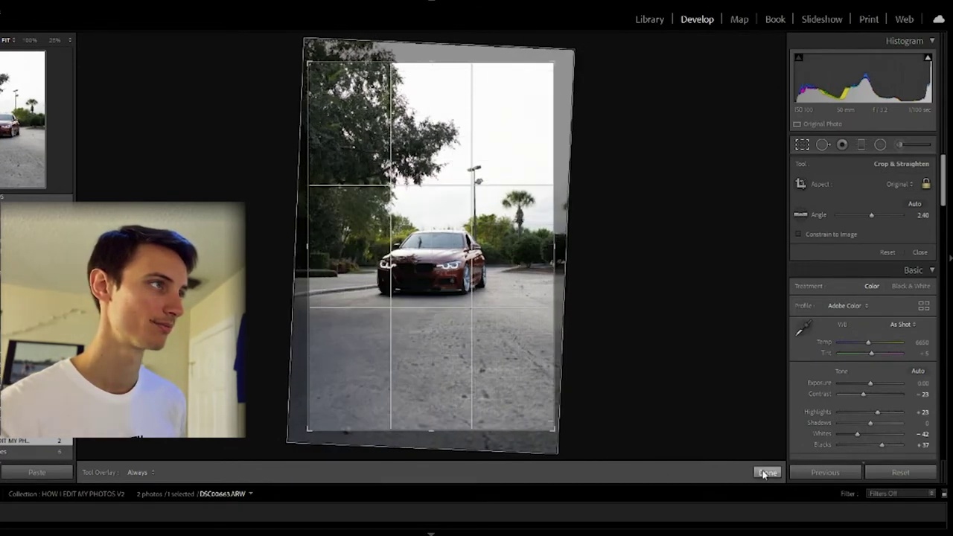
{"action": "left_click", "coordinate": [767, 471]}
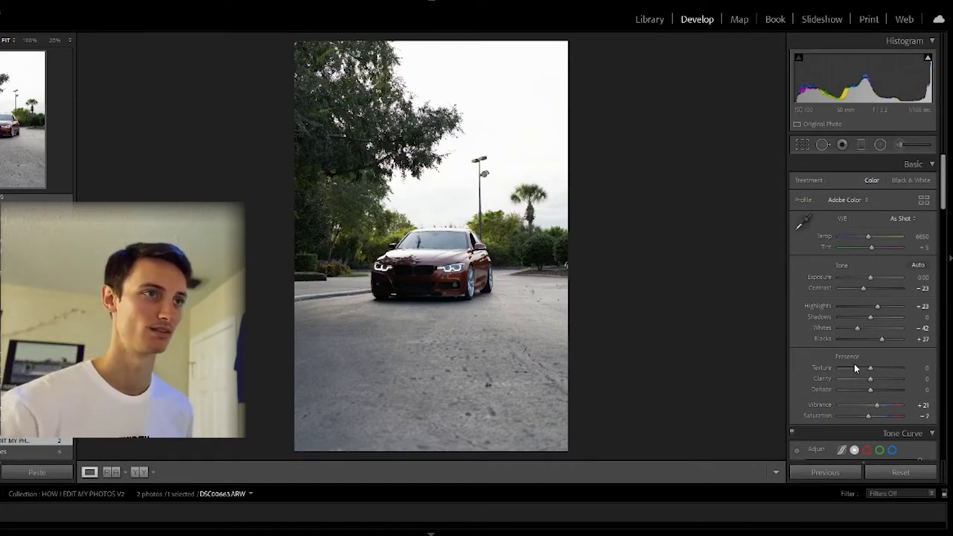
- Change the white balance to the Shade preset
{"action": "scroll", "coordinate": [854, 364], "scroll_direction": "down", "scroll_amount": 10}
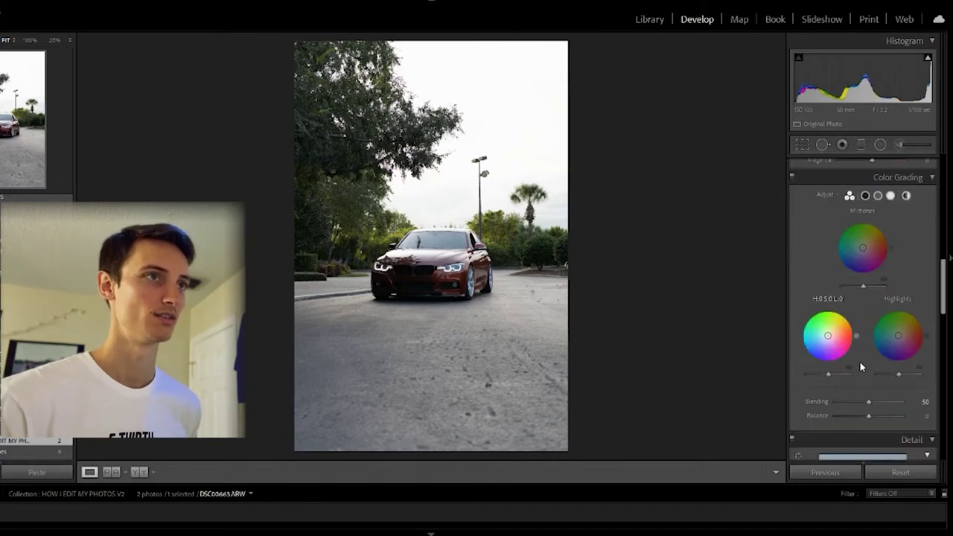
{"action": "scroll", "coordinate": [860, 361], "scroll_direction": "up", "scroll_amount": 6}
{"action": "scroll", "coordinate": [867, 365], "scroll_direction": "up", "scroll_amount": 3}
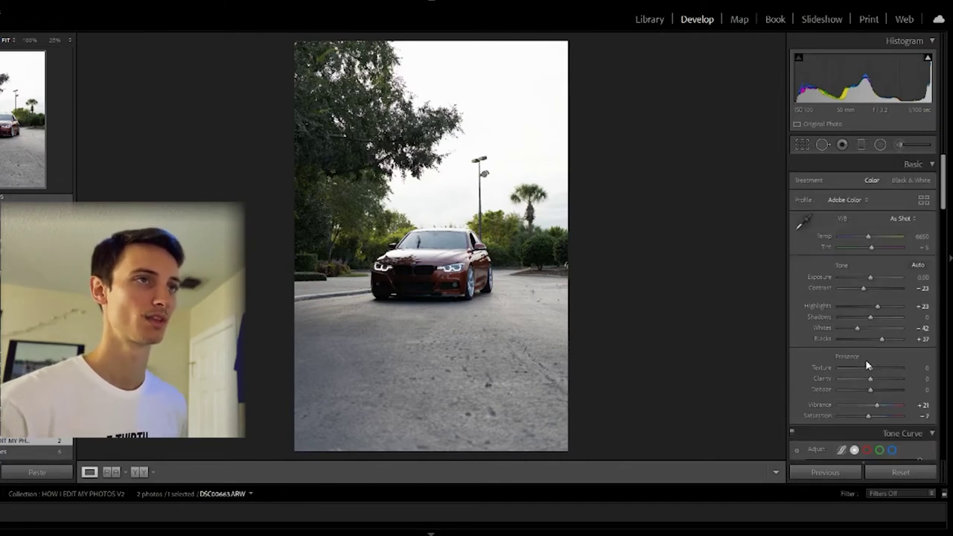
{"action": "left_click", "coordinate": [899, 220]}
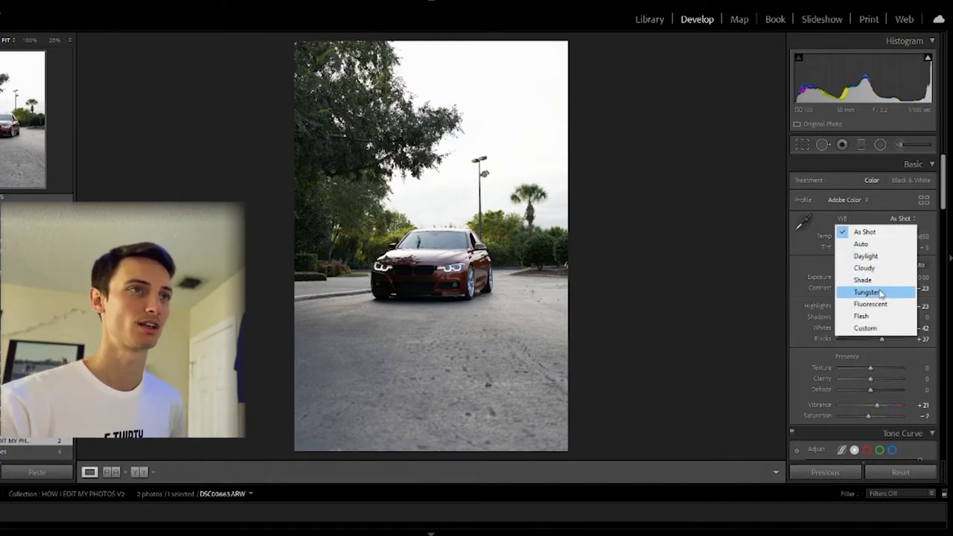
{"action": "left_click", "coordinate": [800, 245]}
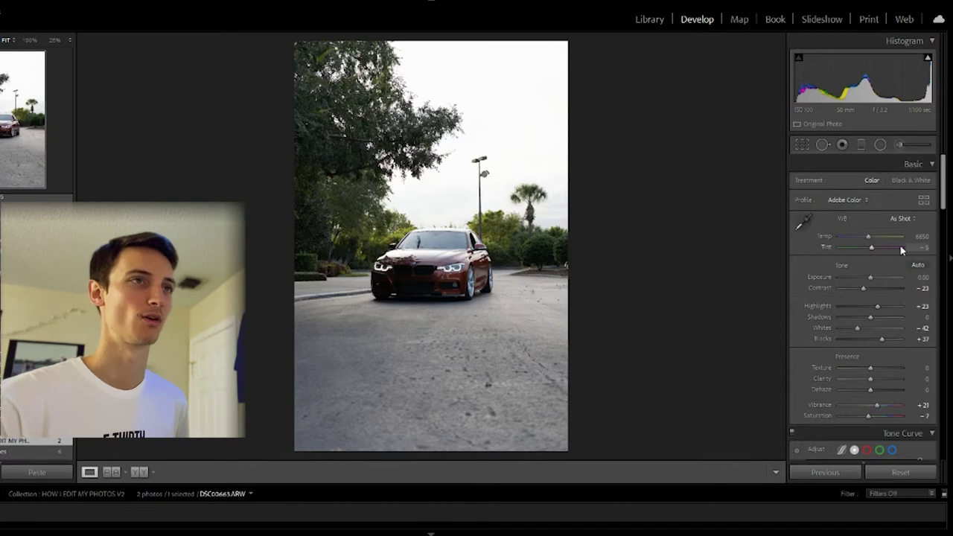
{"action": "left_click", "coordinate": [898, 221]}
{"action": "left_click", "coordinate": [868, 280]}
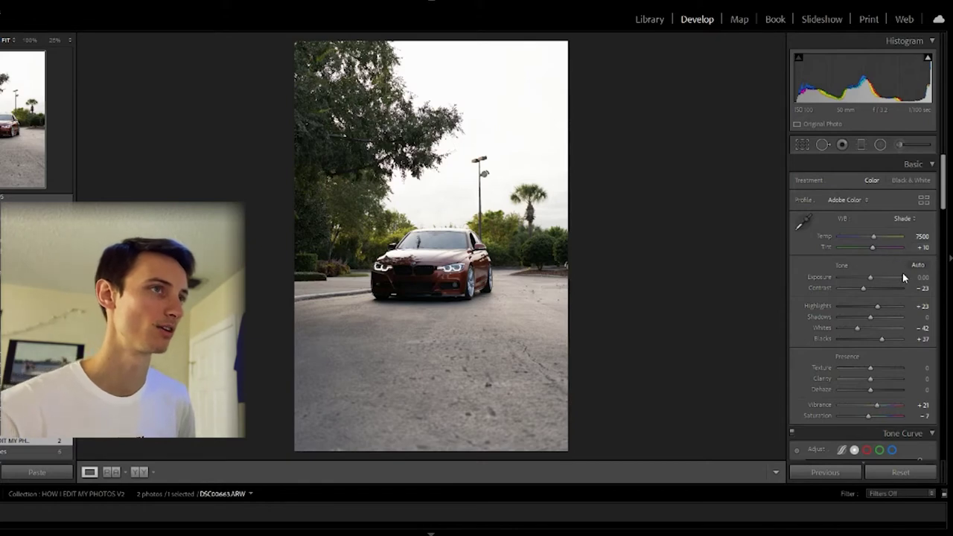
- Color grade the midtones with a hue of 110 and a saturation of 7
{"action": "scroll", "coordinate": [879, 281], "scroll_direction": "down", "scroll_amount": 15}
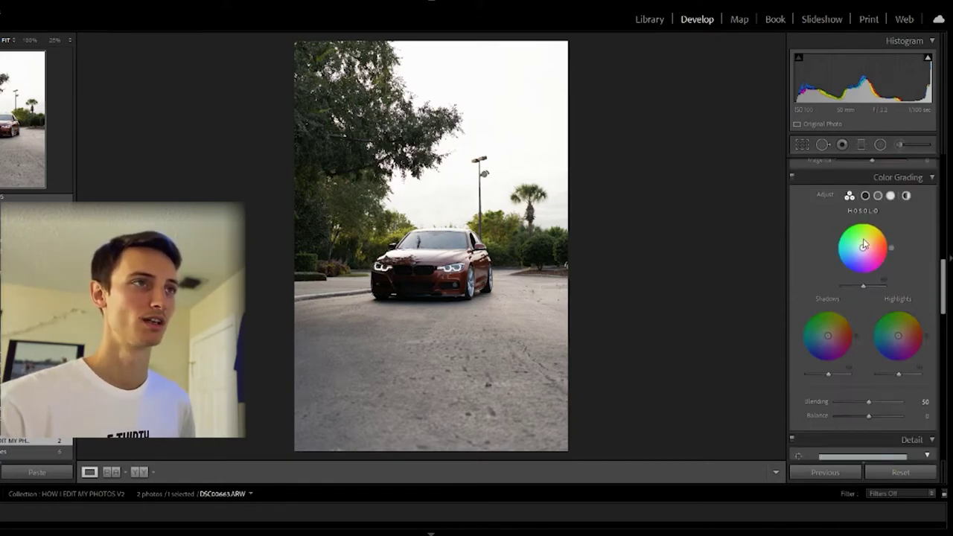
{"action": "left_click", "coordinate": [861, 240]}
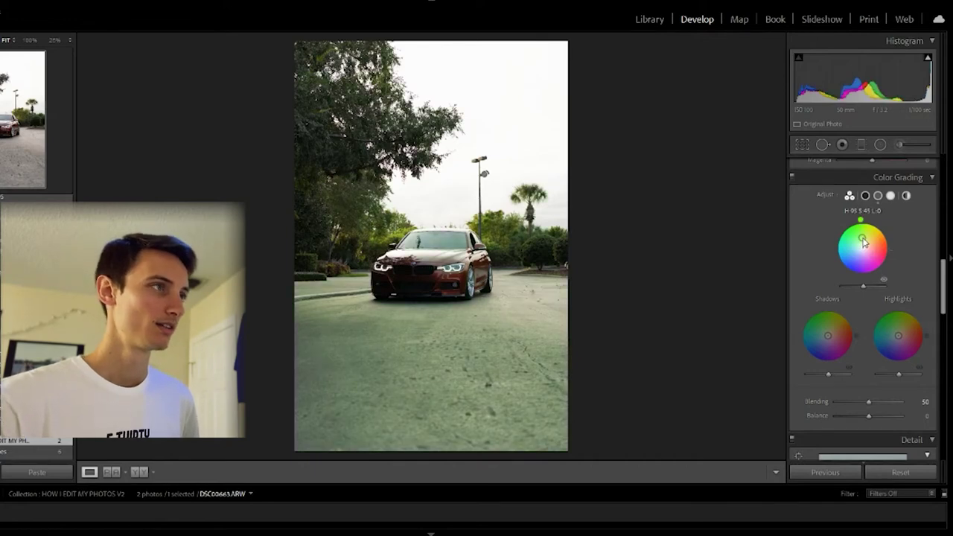
{"action": "mouse_move", "coordinate": [863, 242]}
{"action": "left_mouse_down"}
{"action": "mouse_move", "coordinate": [874, 243]}
{"action": "mouse_move", "coordinate": [849, 249]}
{"action": "mouse_move", "coordinate": [867, 247]}
{"action": "left_mouse_up"}
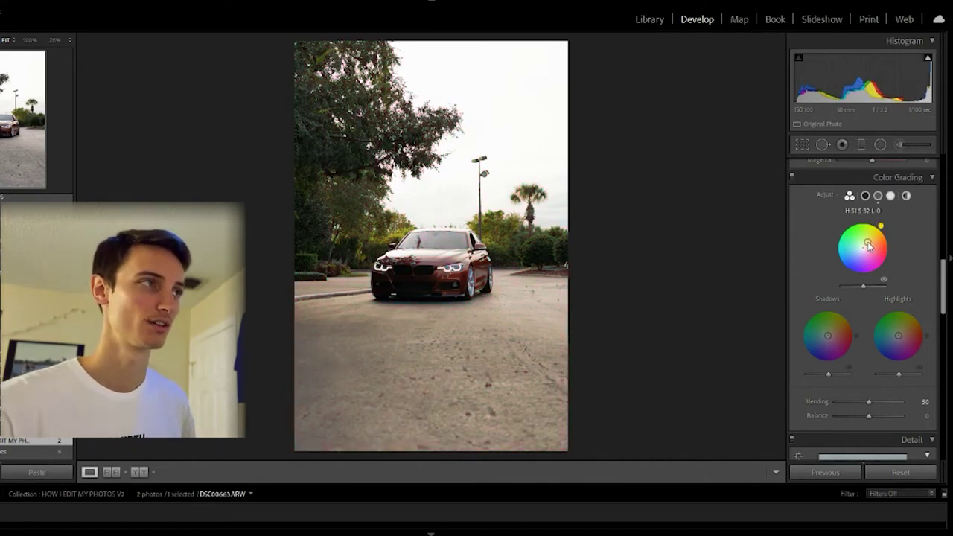
{"action": "left_click", "coordinate": [878, 195]}
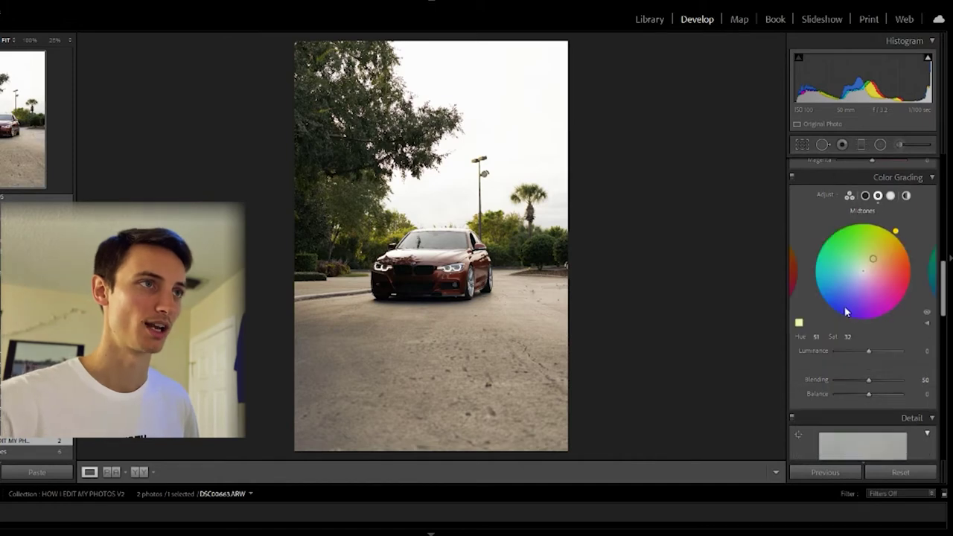
{"action": "left_click", "coordinate": [817, 336]}
{"action": "type", "text": "110"}
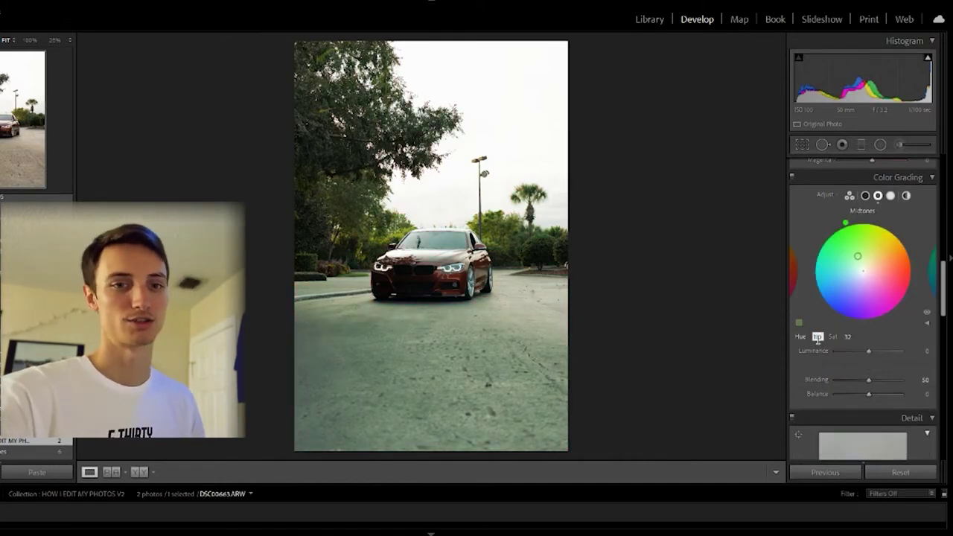
{"action": "key", "text": "Tab"}
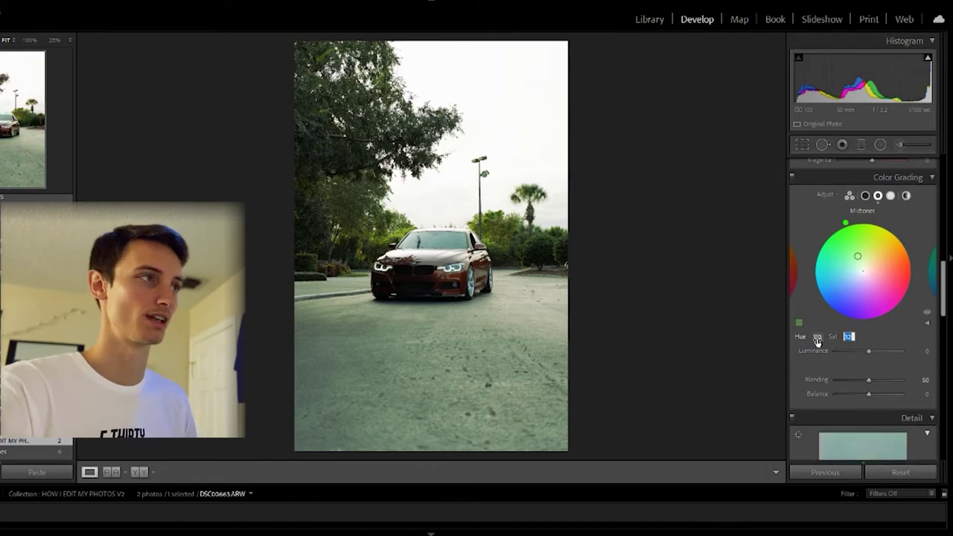
{"action": "type", "text": "7"}
{"action": "key", "text": "Return"}
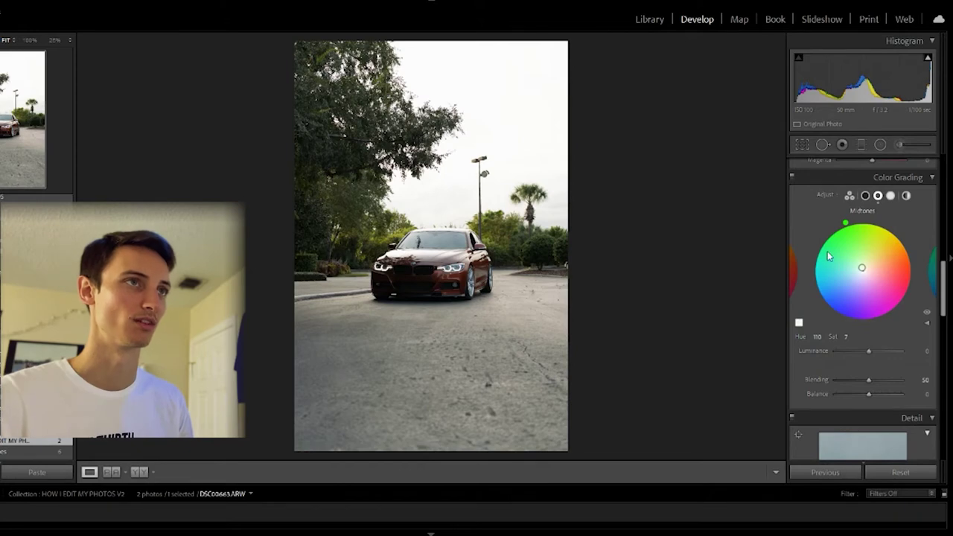
- Color grade the shadows with a hue of 84 and a saturation of 13
{"action": "left_click", "coordinate": [865, 196]}
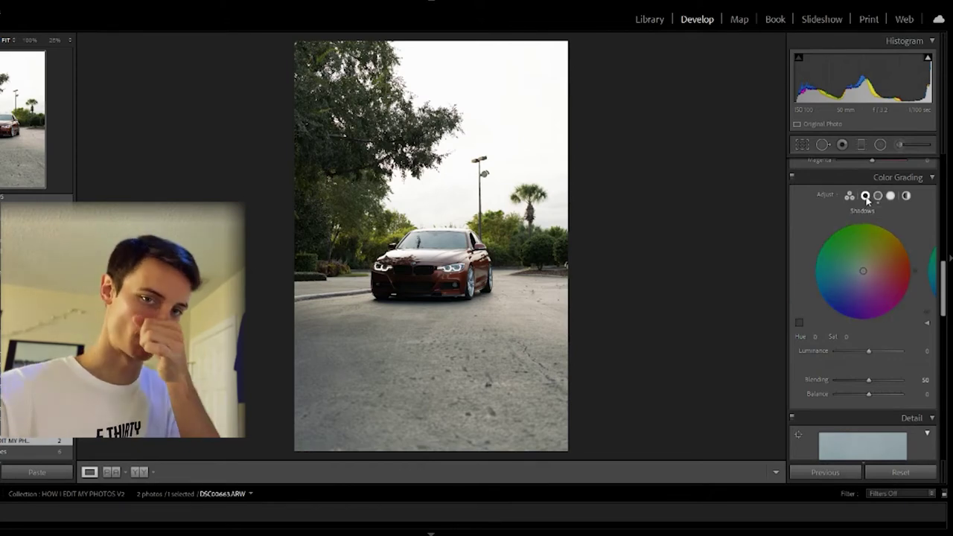
{"action": "left_click", "coordinate": [817, 336]}
{"action": "type", "text": "84"}
{"action": "key", "text": "Tab"}
{"action": "type", "text": "13"}
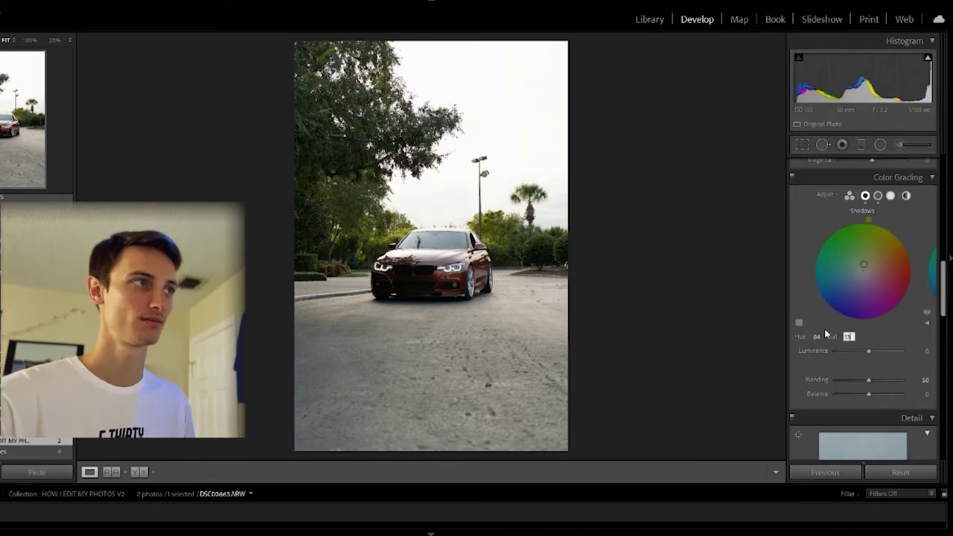
{"action": "key", "text": "Return"}
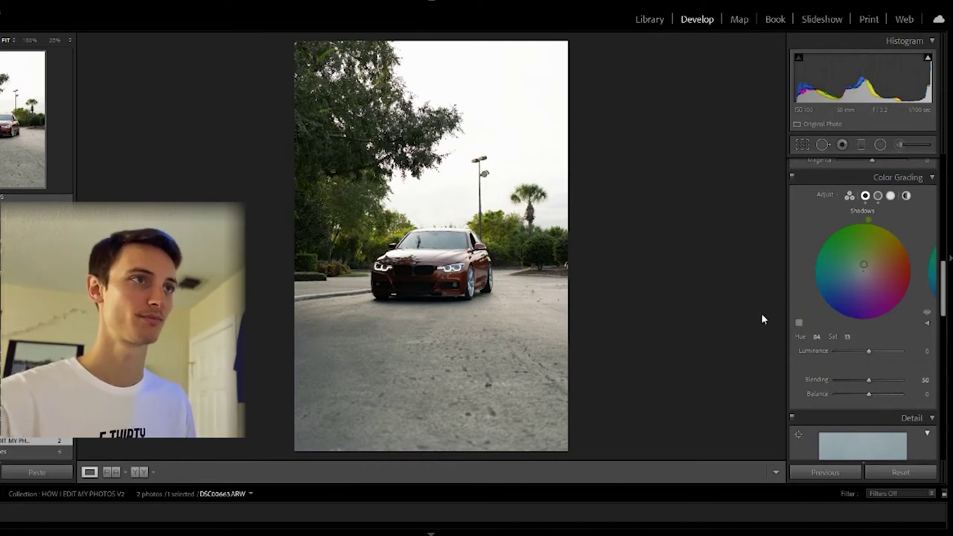
- Color grade the highlights with a hue of 49 and a saturation of 53
{"action": "left_click", "coordinate": [891, 195]}
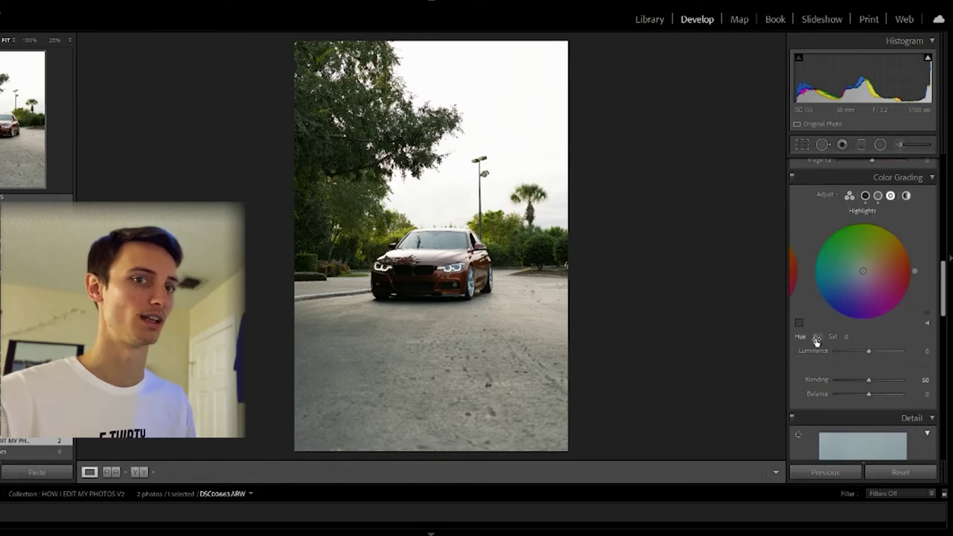
{"action": "left_click", "coordinate": [817, 337]}
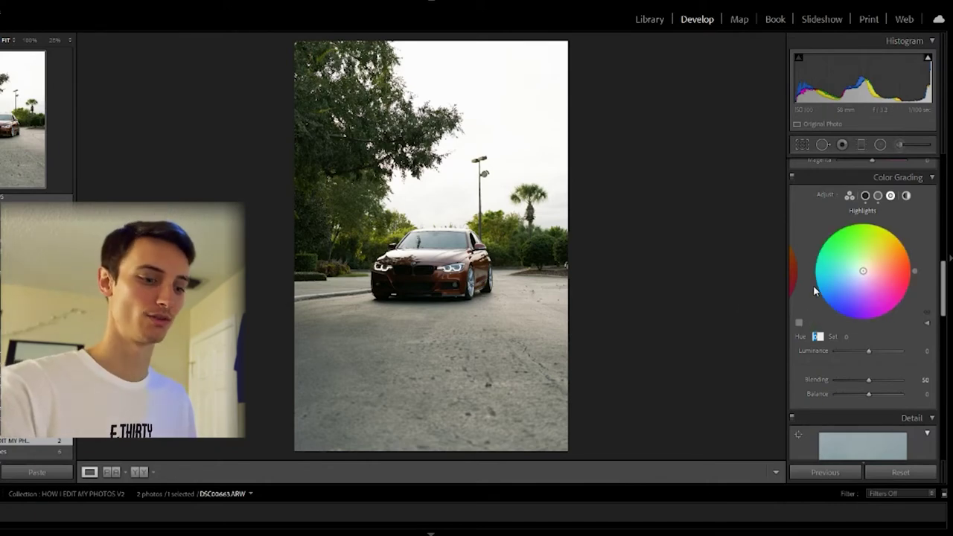
{"action": "type", "text": "49"}
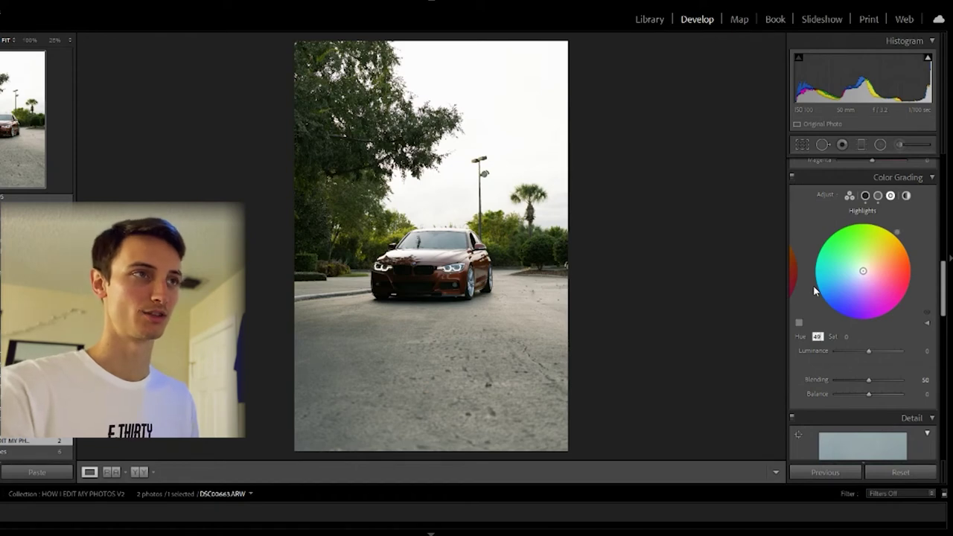
{"action": "key", "text": "Tab"}
{"action": "type", "text": "53"}
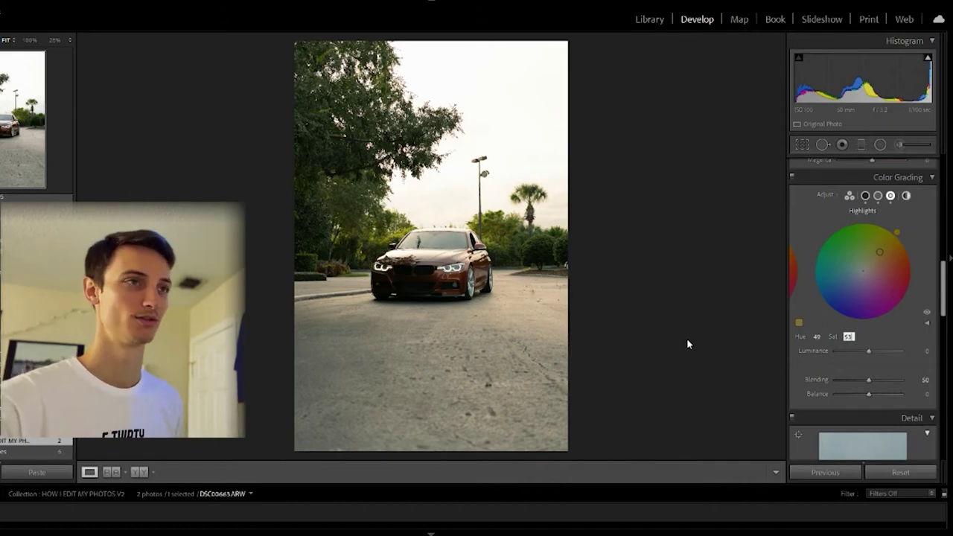
{"action": "key", "text": "Return"}
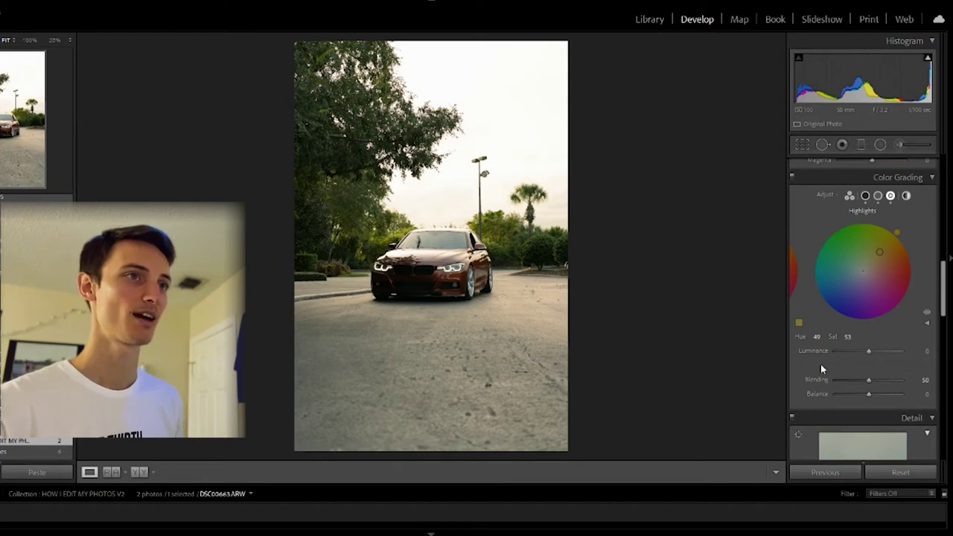
{"action": "scroll", "coordinate": [822, 366], "scroll_direction": "down", "scroll_amount": 5}
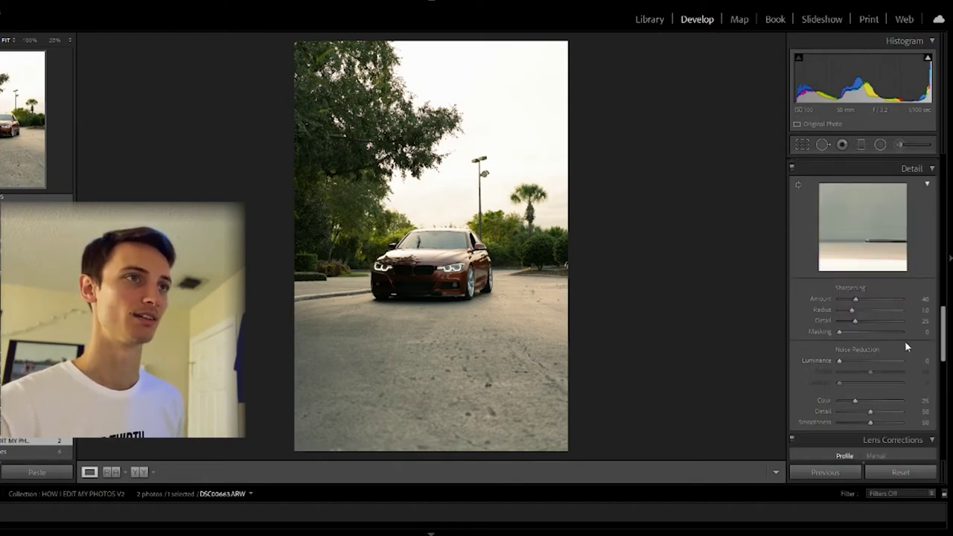
{"action": "scroll", "coordinate": [895, 335], "scroll_direction": "up", "scroll_amount": 2}
{"action": "scroll", "coordinate": [886, 343], "scroll_direction": "down", "scroll_amount": 2}
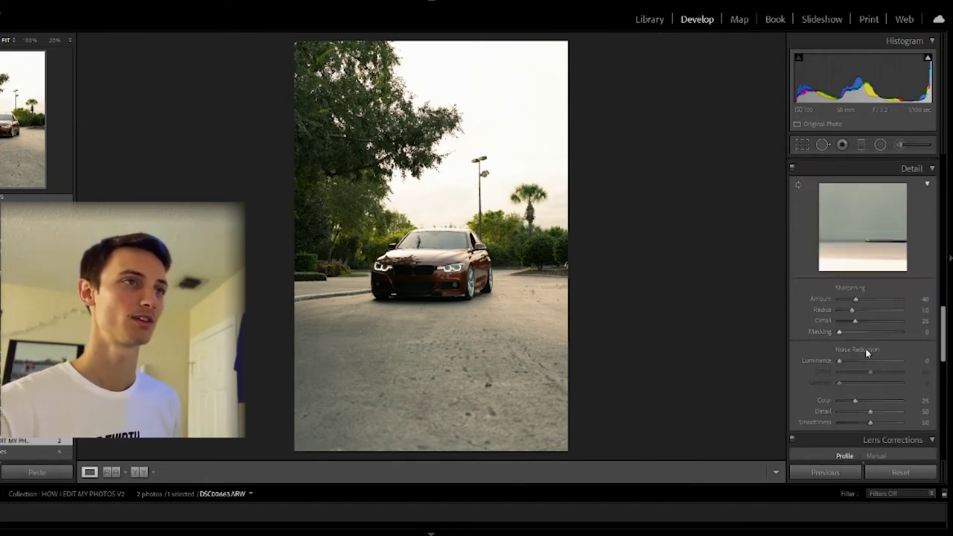
- Set the sharpening amount to 50 and the sharpening masking to 40
{"action": "left_click", "coordinate": [920, 299]}
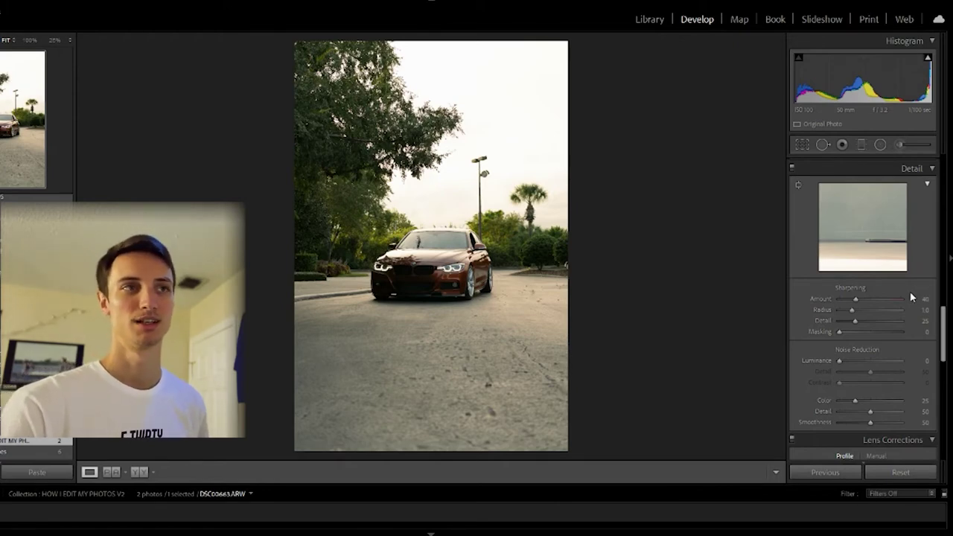
{"action": "left_click", "coordinate": [923, 299]}
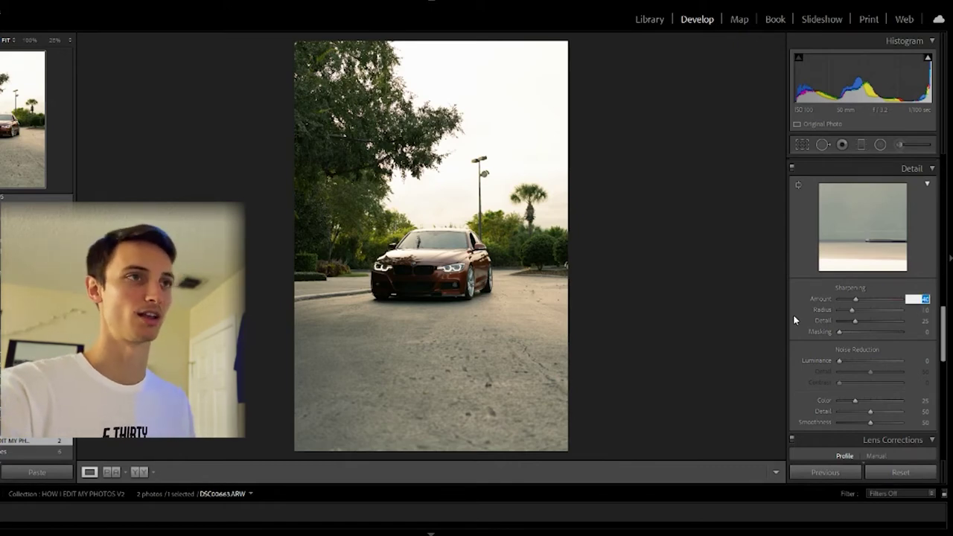
{"action": "type", "text": "50"}
{"action": "key", "text": "Tab"}
{"action": "key", "text": "Tab"}
{"action": "key", "text": "Tab"}
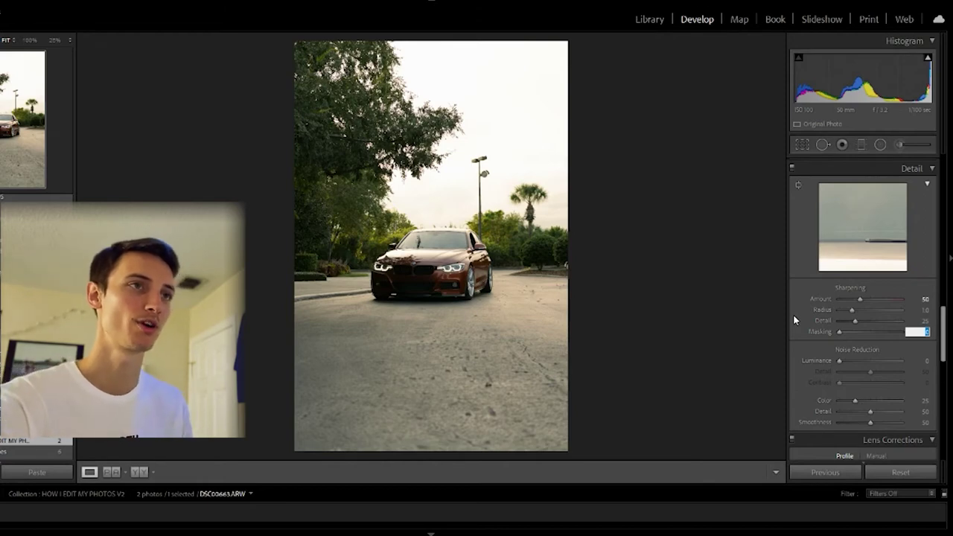
{"action": "type", "text": "40"}
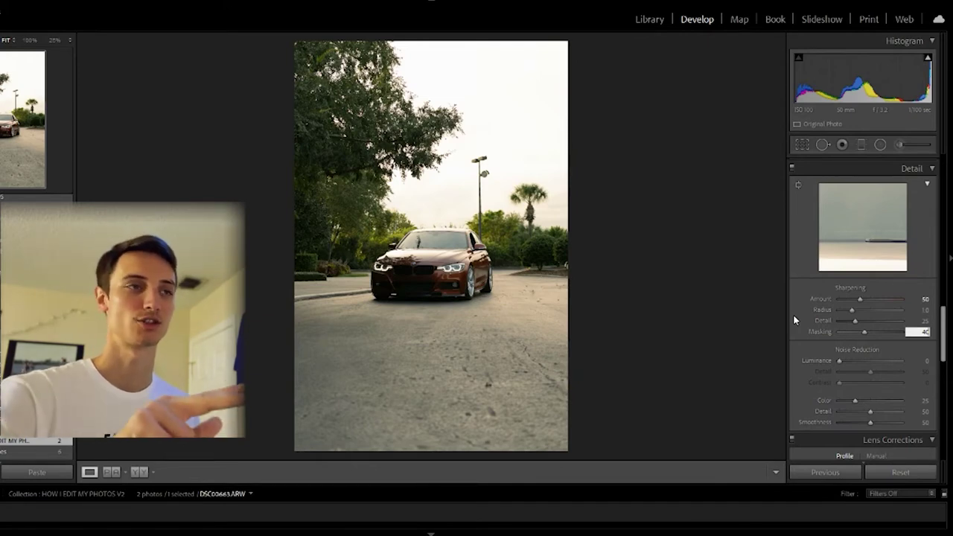
- Set the luminance noise reduction to 25 and enable removal of chromatic aberration in the lens corrections
{"action": "left_click", "coordinate": [916, 360]}
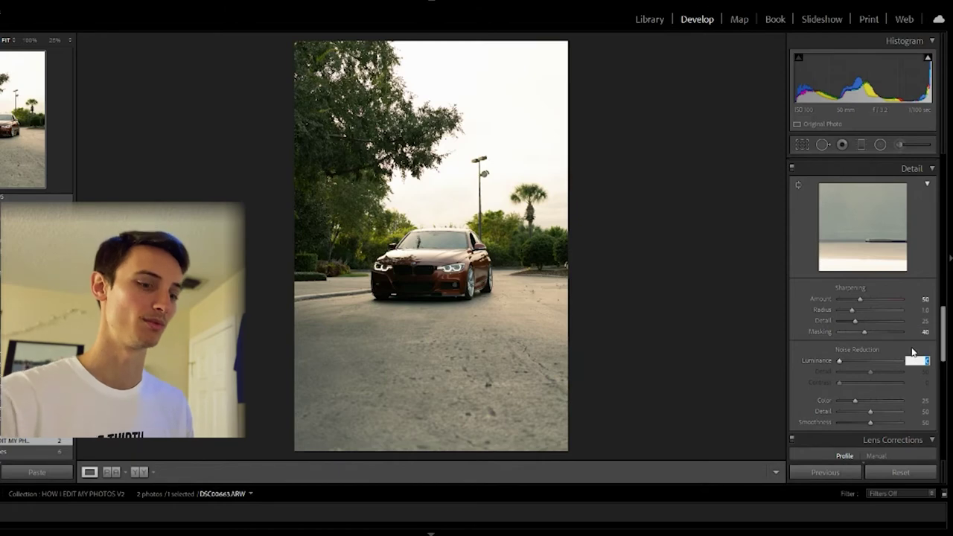
{"action": "type", "text": "25"}
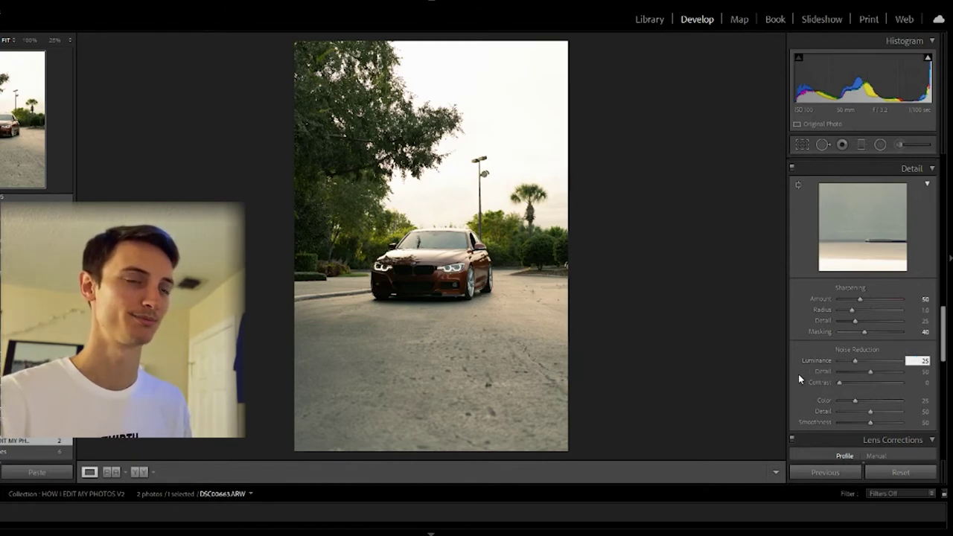
{"action": "scroll", "coordinate": [798, 379], "scroll_direction": "down", "scroll_amount": 3}
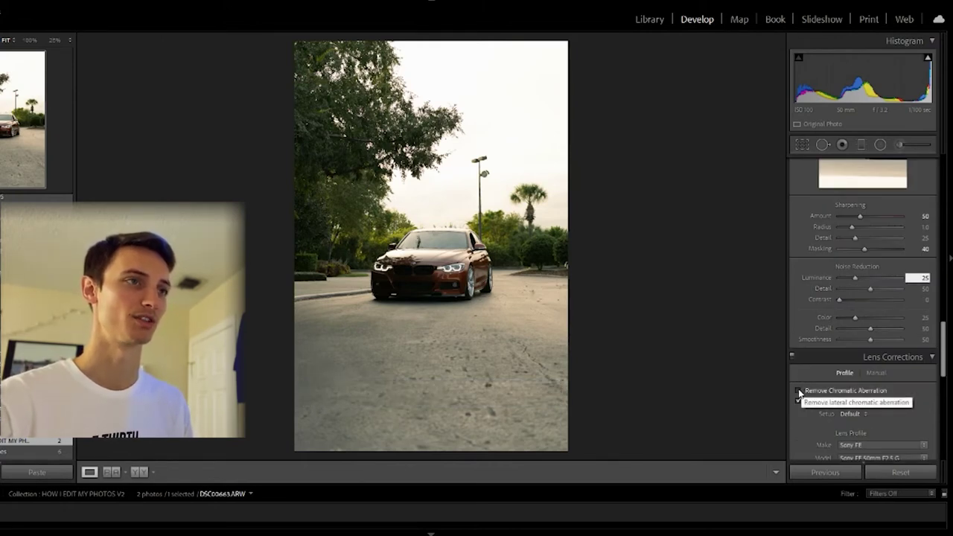
{"action": "left_click", "coordinate": [799, 391]}
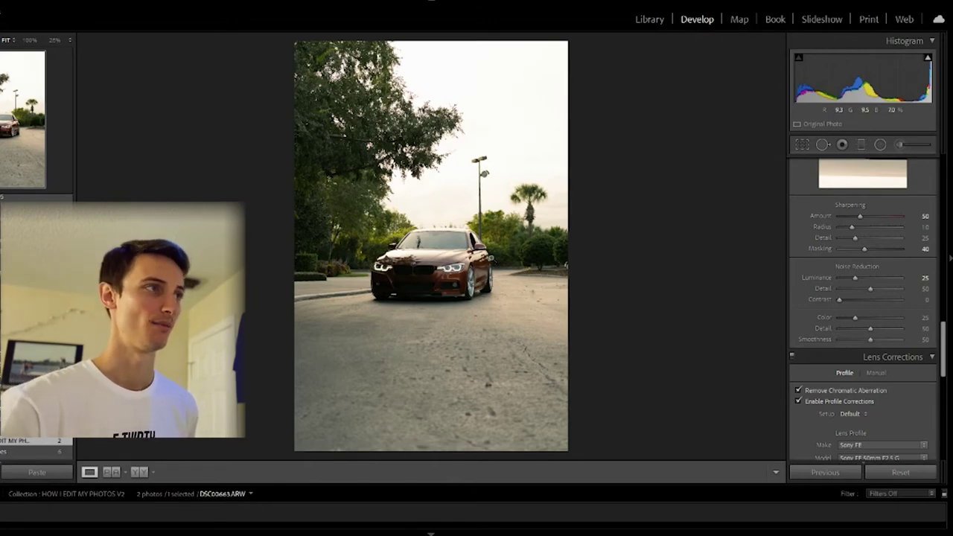
- Create a radial filter as a wide ellipse centred on the car's front and surrounding the whole car
{"action": "left_click", "coordinate": [493, 259]}
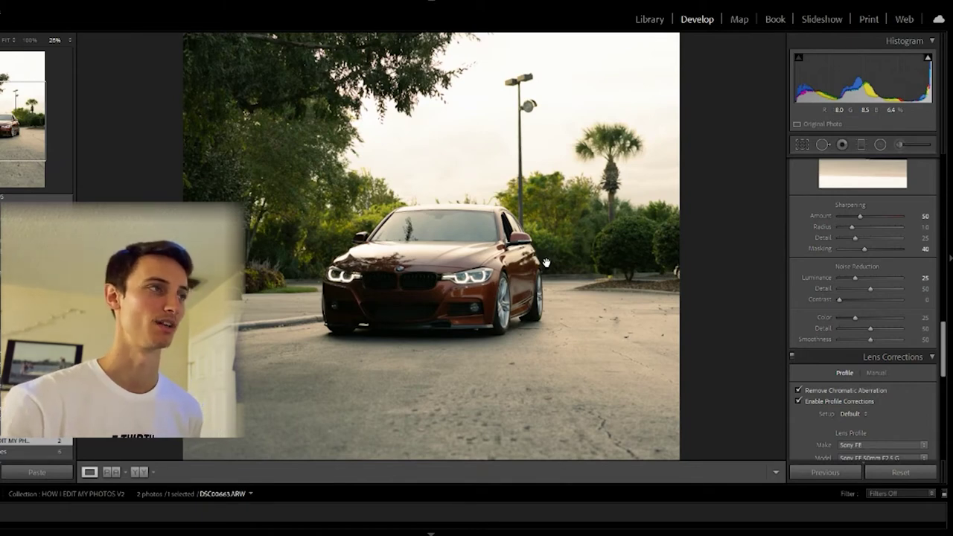
{"action": "key", "text": "ctrl+z"}
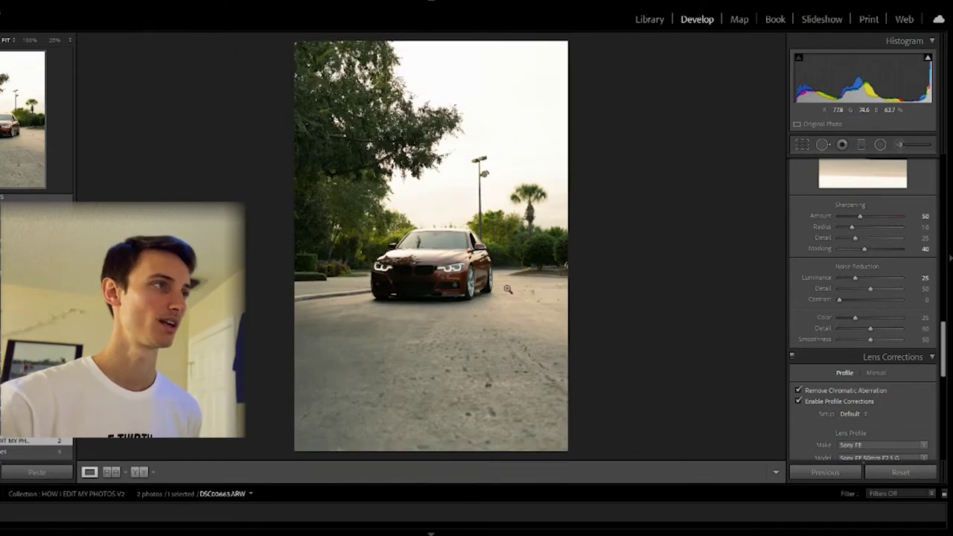
{"action": "scroll", "coordinate": [825, 312], "scroll_direction": "up", "scroll_amount": 10}
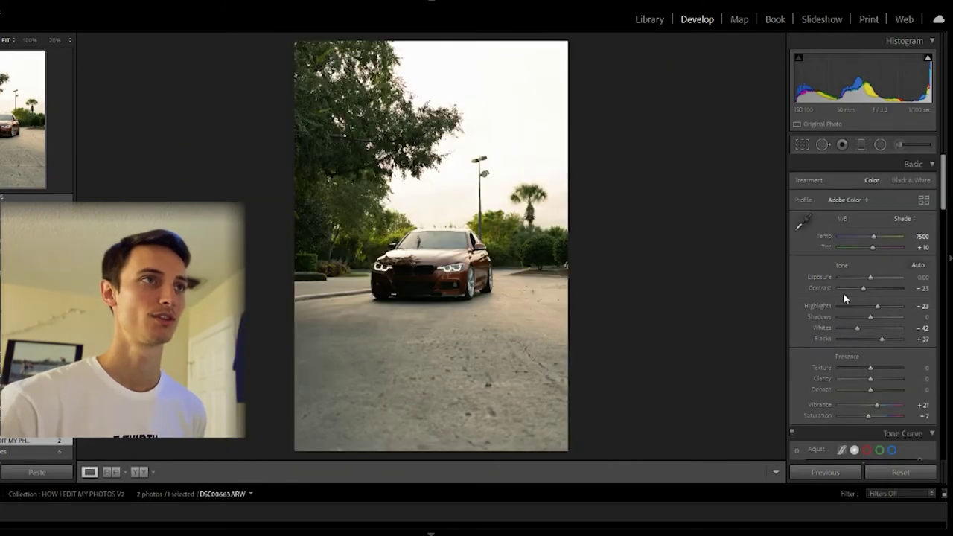
{"action": "left_click", "coordinate": [880, 145]}
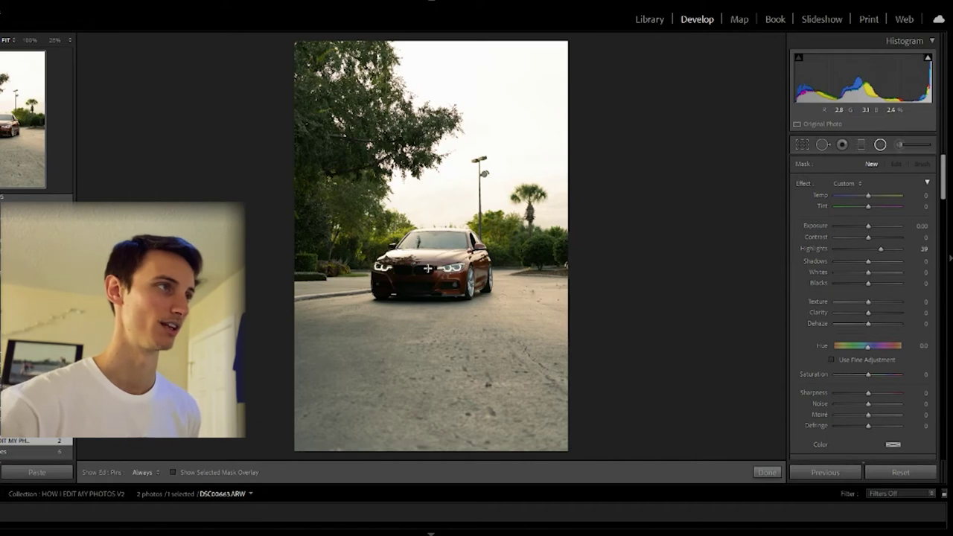
{"action": "left_click_drag", "start_coordinate": [428, 270], "coordinate": [509, 318]}
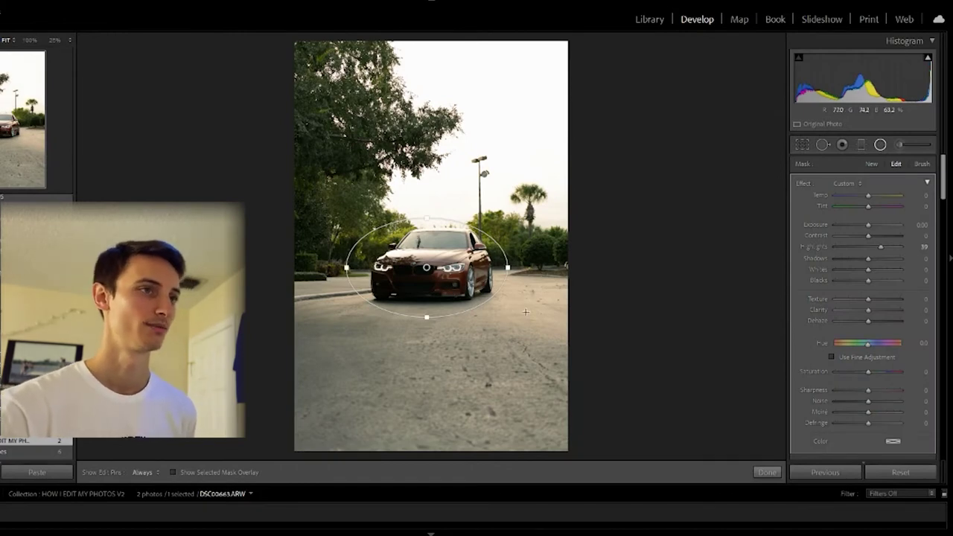
- Show the mask overlay and enlarge the radial filter's ellipse in width and height to leave more room around the car
{"action": "scroll", "coordinate": [804, 349], "scroll_direction": "down", "scroll_amount": 4}
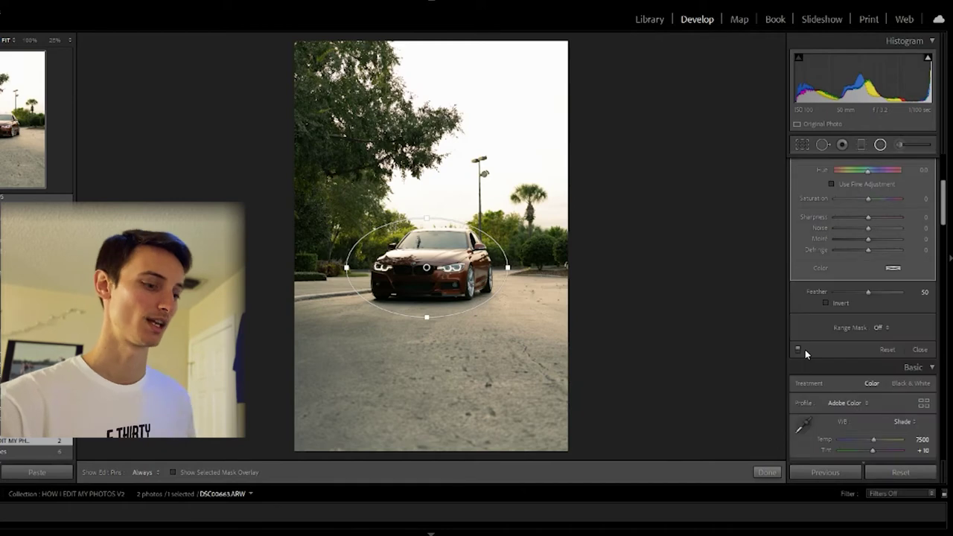
{"action": "key", "text": "o"}
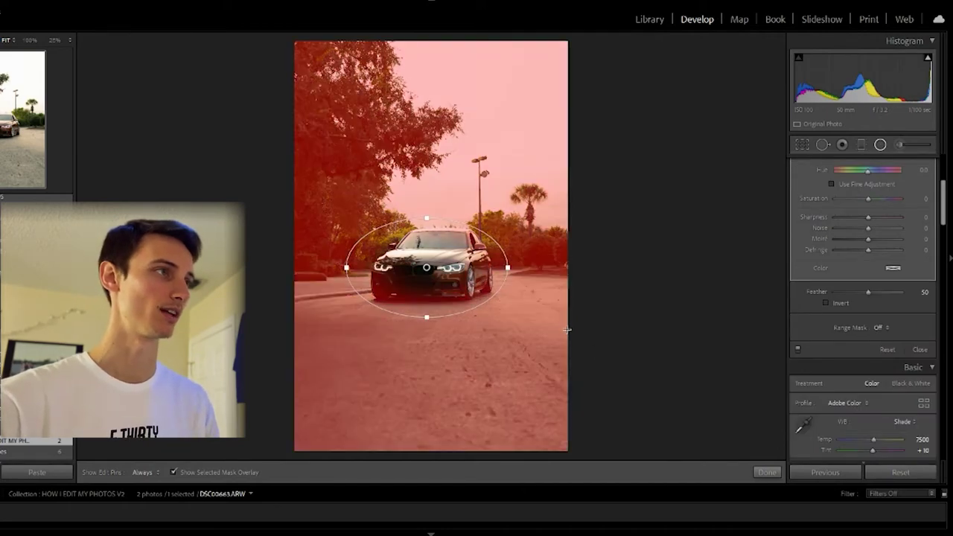
{"action": "left_click_drag", "start_coordinate": [507, 270], "coordinate": [533, 276]}
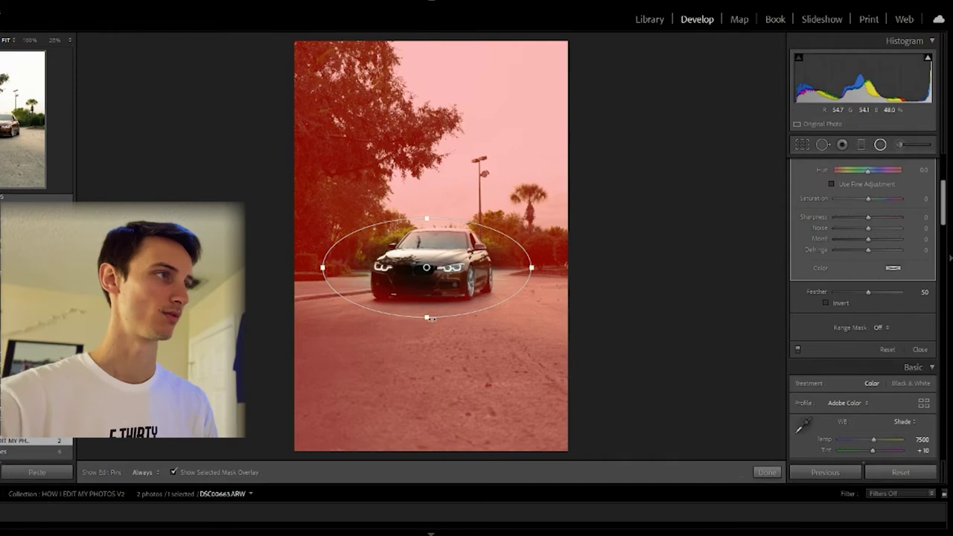
{"action": "left_click_drag", "start_coordinate": [425, 319], "coordinate": [424, 339]}
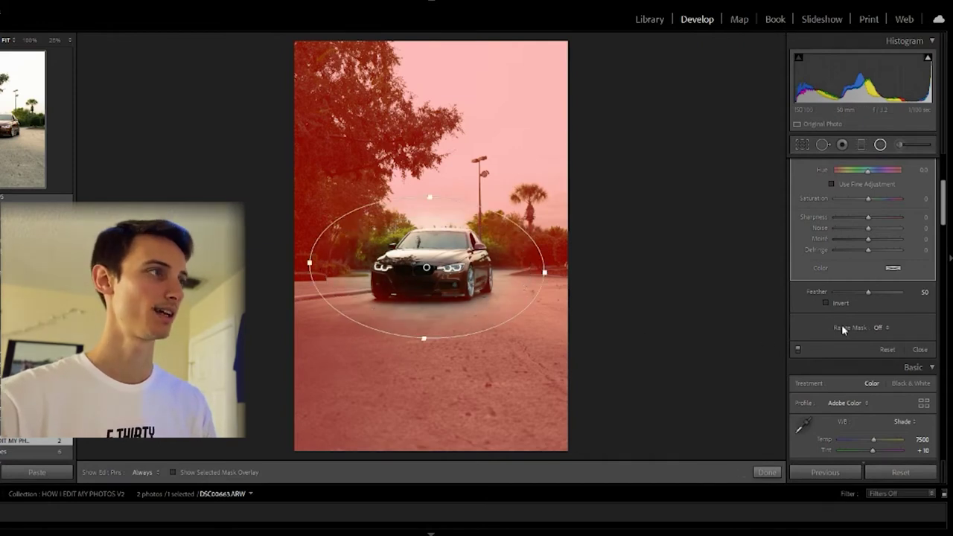
- Reset the radial filter's highlights to 0 and set its exposure to -0.77
{"action": "scroll", "coordinate": [842, 325], "scroll_direction": "up", "scroll_amount": 5}
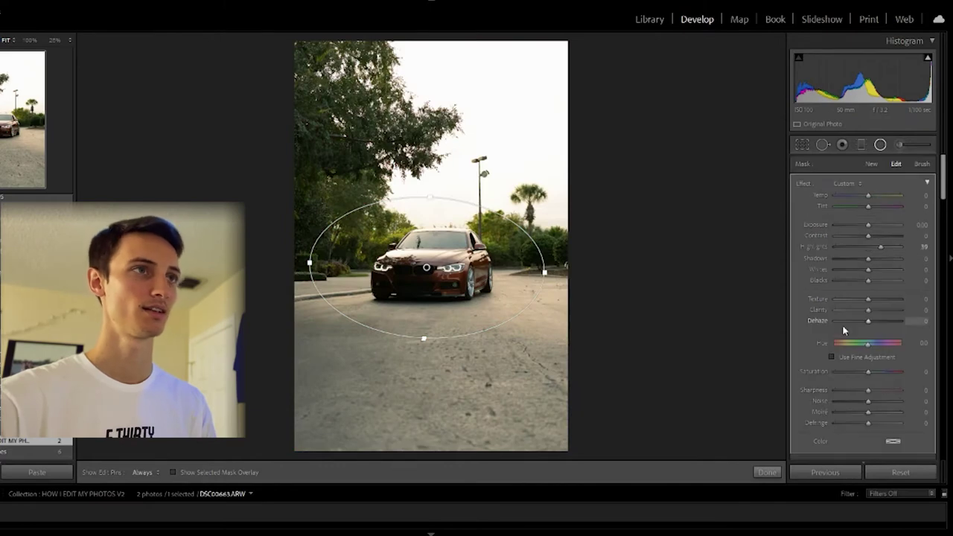
{"action": "double_click", "coordinate": [821, 246]}
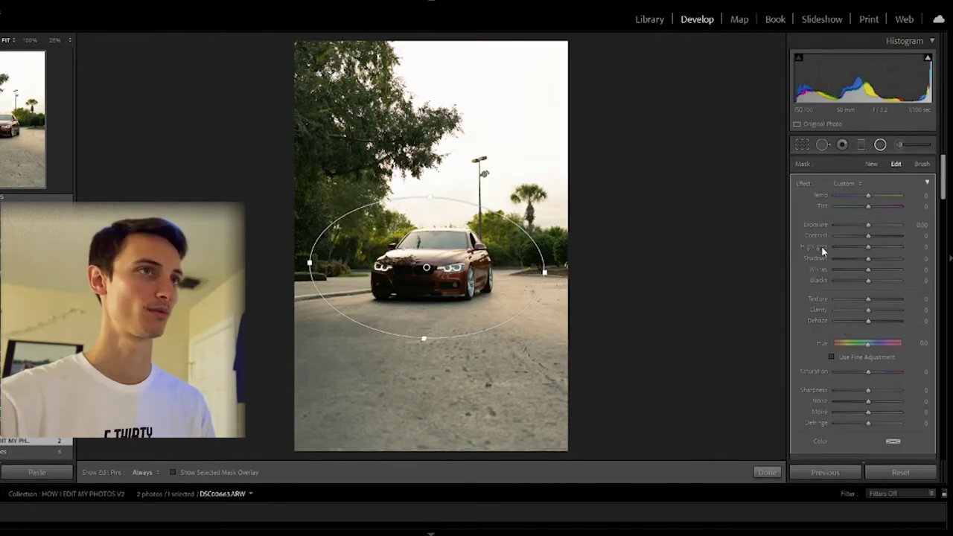
{"action": "left_click", "coordinate": [917, 226]}
{"action": "type", "text": "-0.7"}
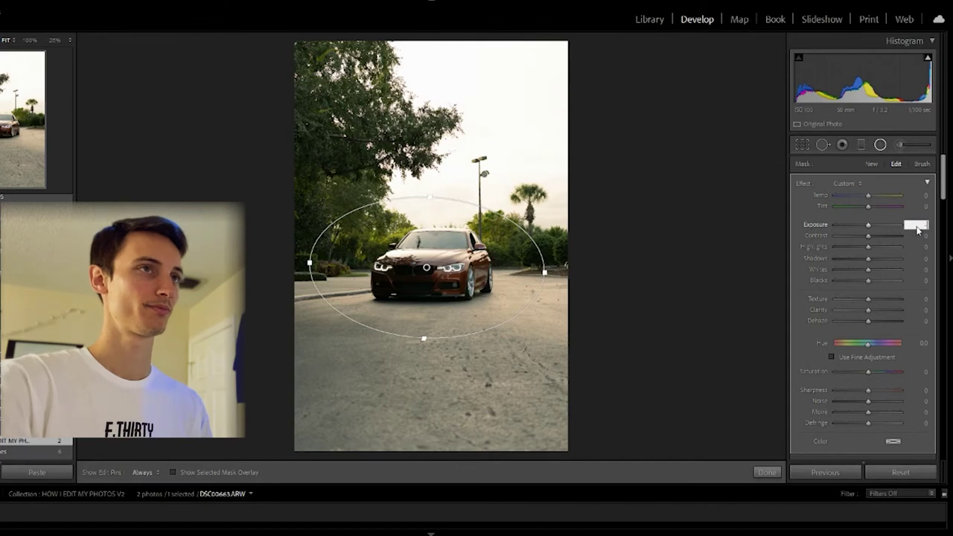
{"action": "key", "text": "Return"}
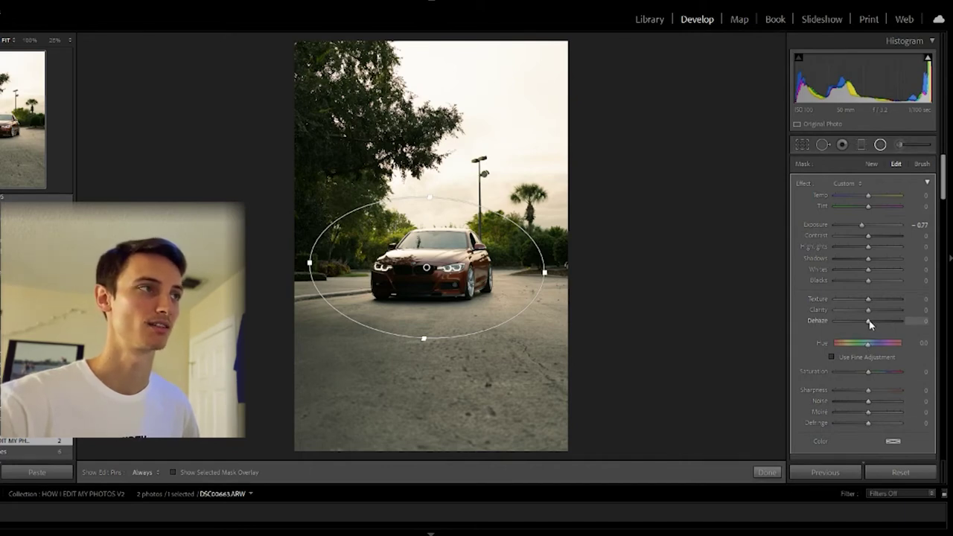
- Set the radial filter's dehaze to 13 and sharpness to -55, and finish editing the filter
{"action": "left_click_drag", "start_coordinate": [871, 321], "coordinate": [875, 324]}
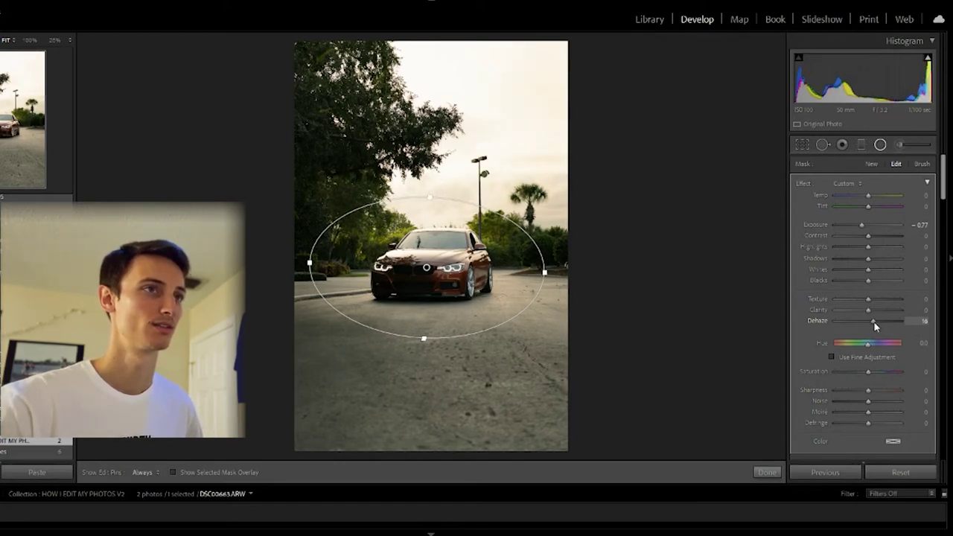
{"action": "left_click_drag", "start_coordinate": [872, 323], "coordinate": [871, 322]}
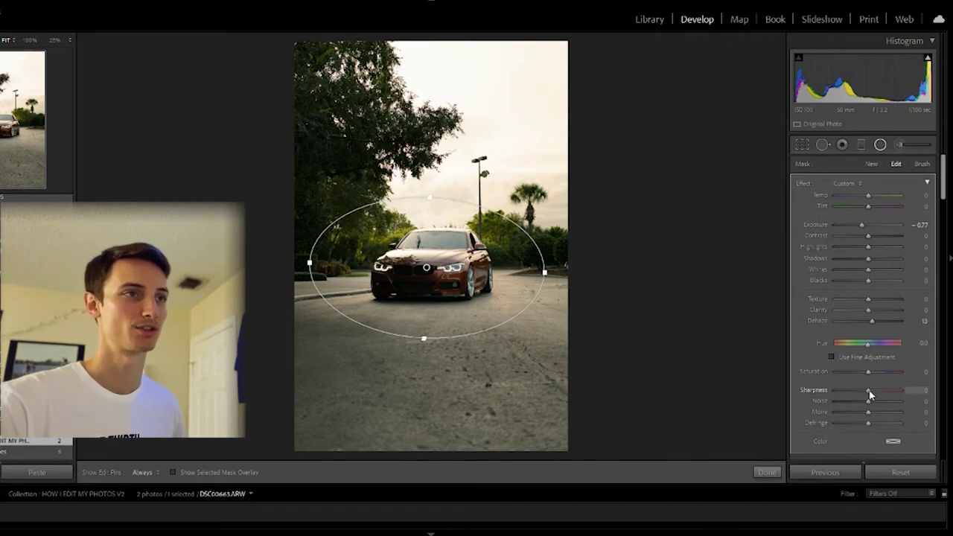
{"action": "left_click_drag", "start_coordinate": [868, 391], "coordinate": [860, 392]}
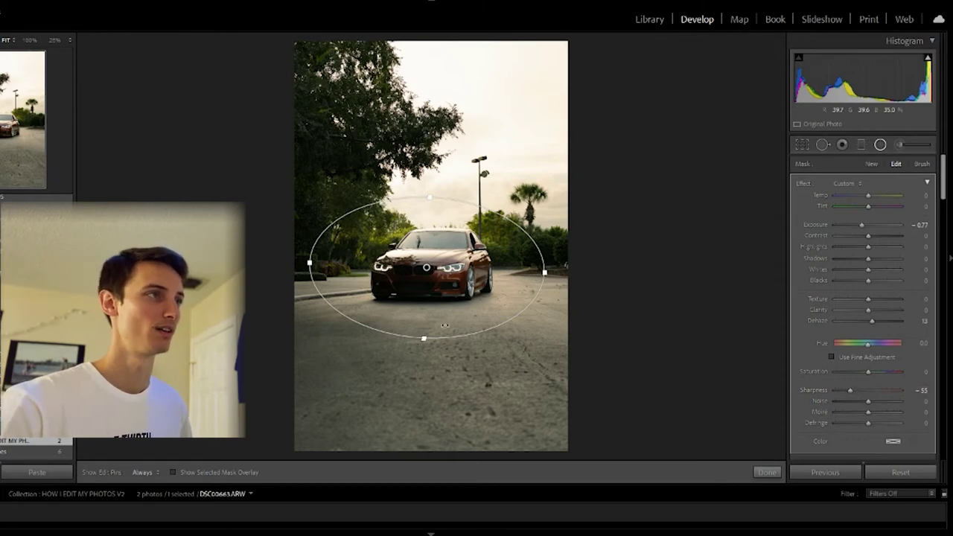
{"action": "mouse_move", "coordinate": [428, 268]}
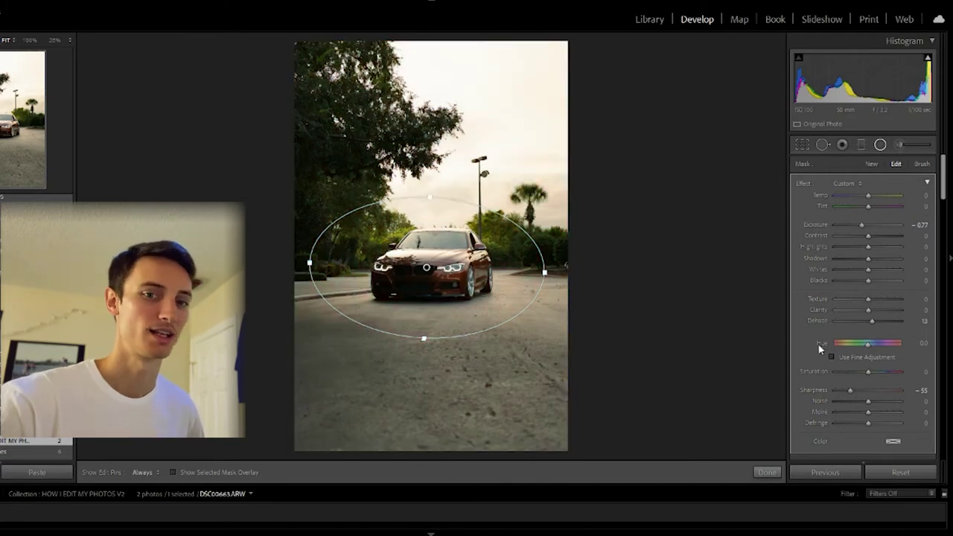
{"action": "left_click", "coordinate": [769, 472]}
- Add a slanted graduated filter running from the photo's upper-right corner down across the sky to the car
{"action": "left_click", "coordinate": [860, 146]}
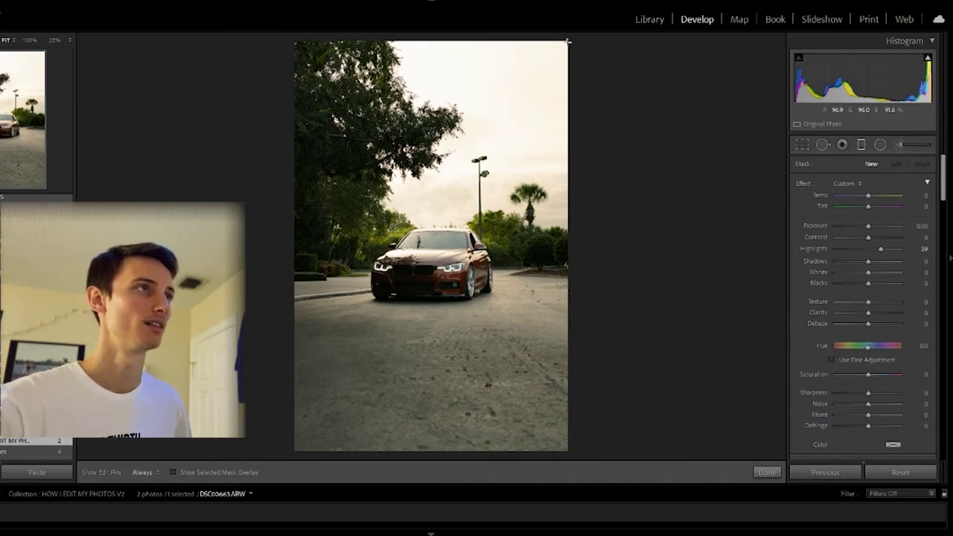
{"action": "left_click_drag", "start_coordinate": [564, 47], "coordinate": [504, 246]}
{"action": "left_click", "coordinate": [533, 144]}
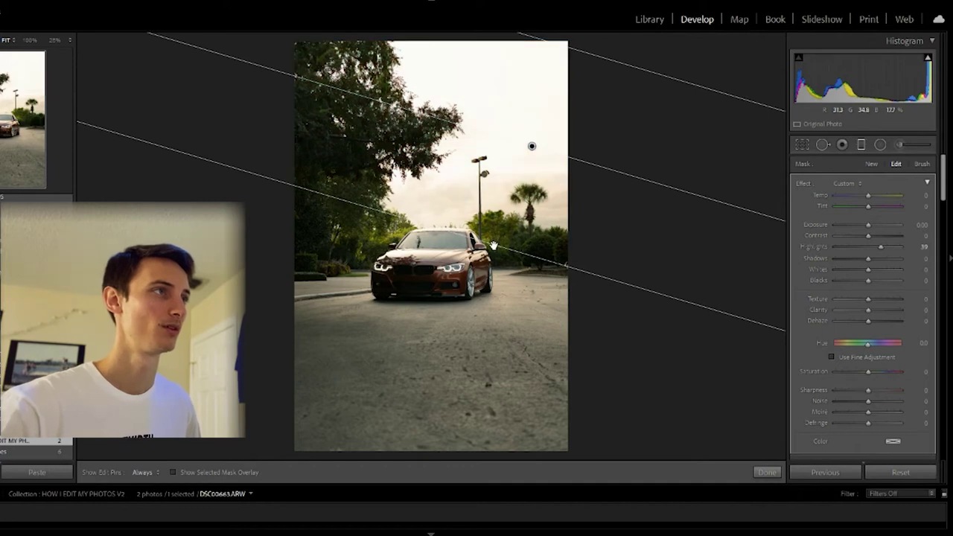
{"action": "key", "text": "ctrl+z"}
- Set the graduated filter's exposure to -0.77 with highlights at 0, and close the filter
{"action": "left_click_drag", "start_coordinate": [867, 226], "coordinate": [858, 221]}
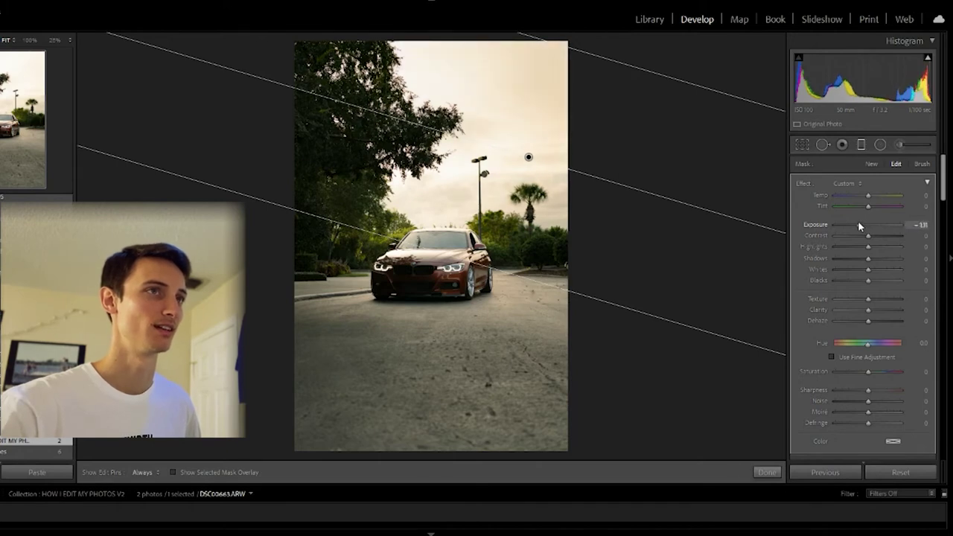
{"action": "left_click", "coordinate": [923, 224]}
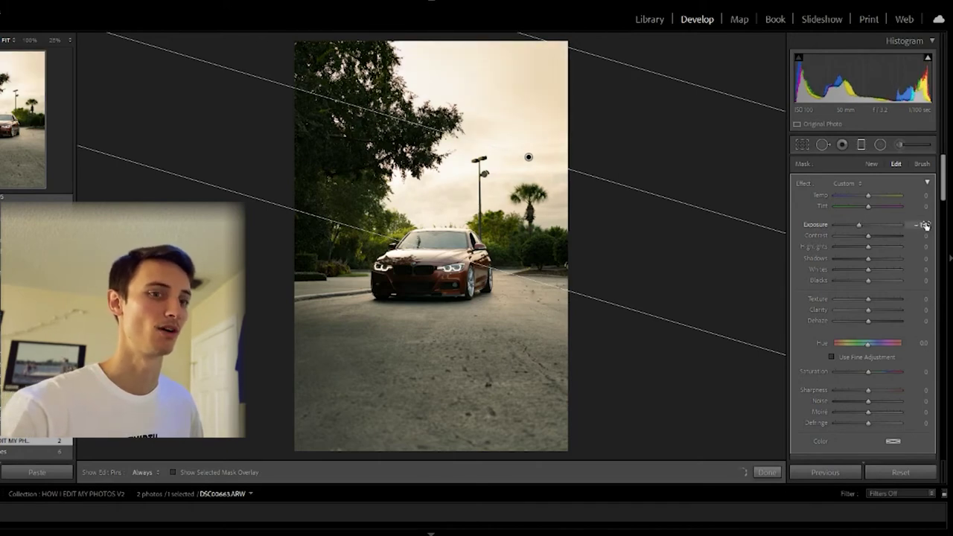
{"action": "type", "text": "0.7"}
{"action": "key", "text": "Return"}
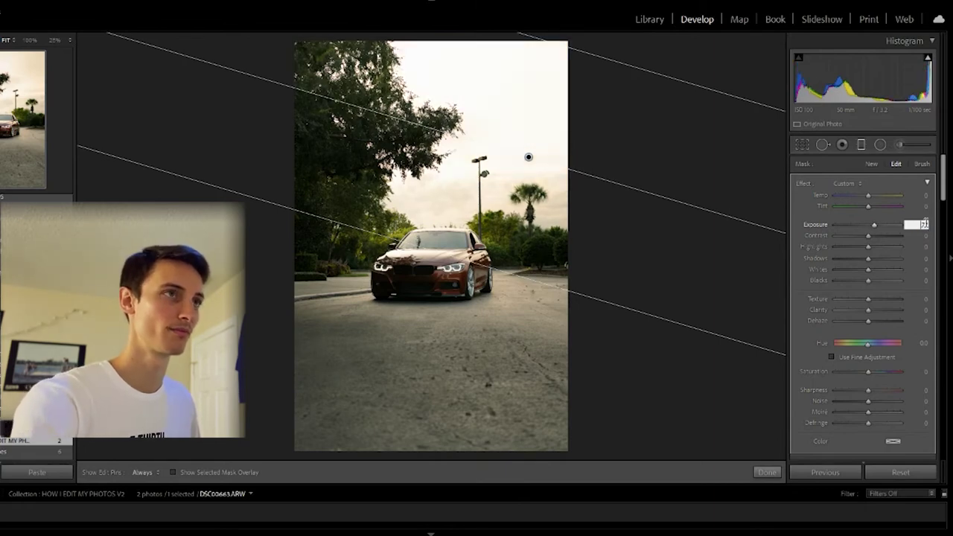
{"action": "type", "text": "7"}
{"action": "key", "text": "Return"}
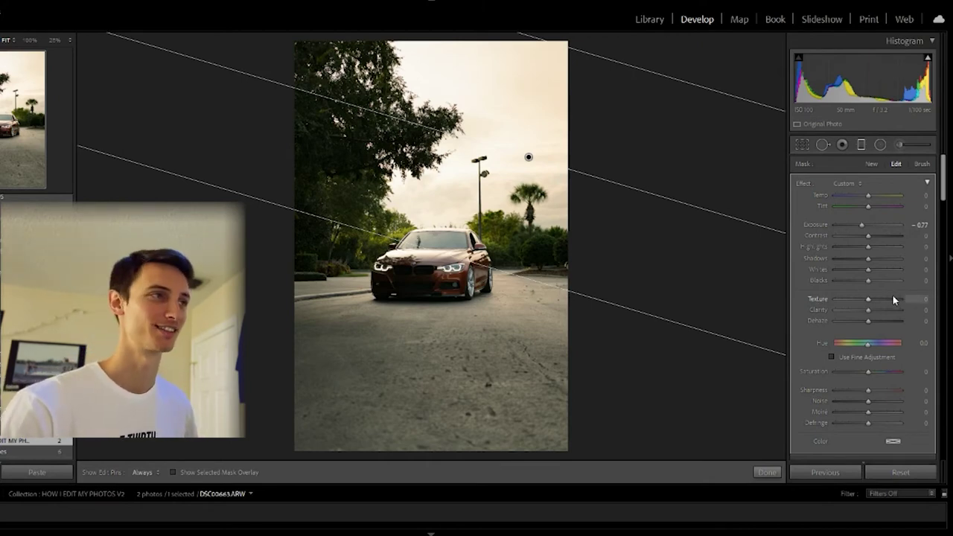
{"action": "left_click", "coordinate": [861, 145]}
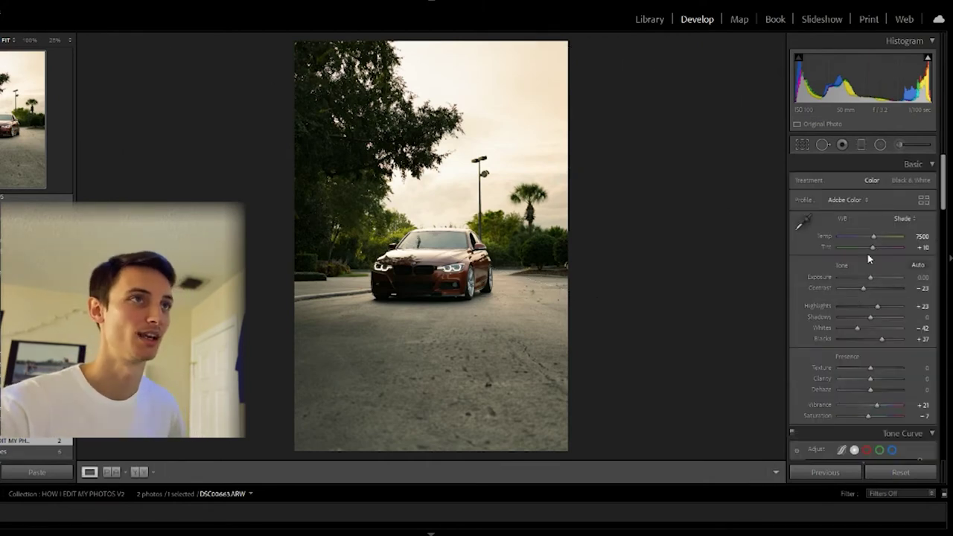
- Add a new radial filter ellipse over the front of the car, covering the bumper, grille and headlights
{"action": "left_click", "coordinate": [877, 146]}
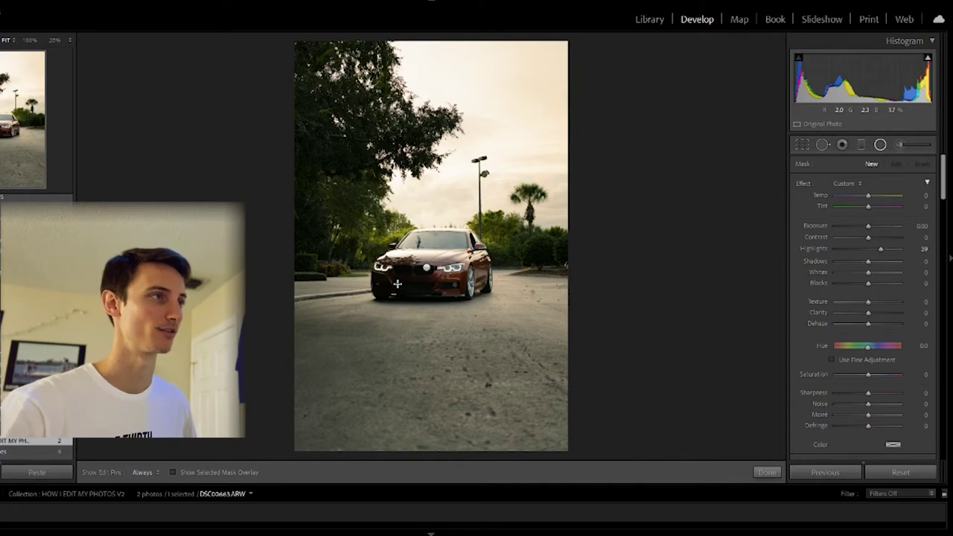
{"action": "mouse_move", "coordinate": [394, 278]}
{"action": "left_mouse_down"}
{"action": "mouse_move", "coordinate": [446, 314]}
{"action": "mouse_move", "coordinate": [411, 288]}
{"action": "mouse_move", "coordinate": [466, 277]}
{"action": "left_mouse_up"}
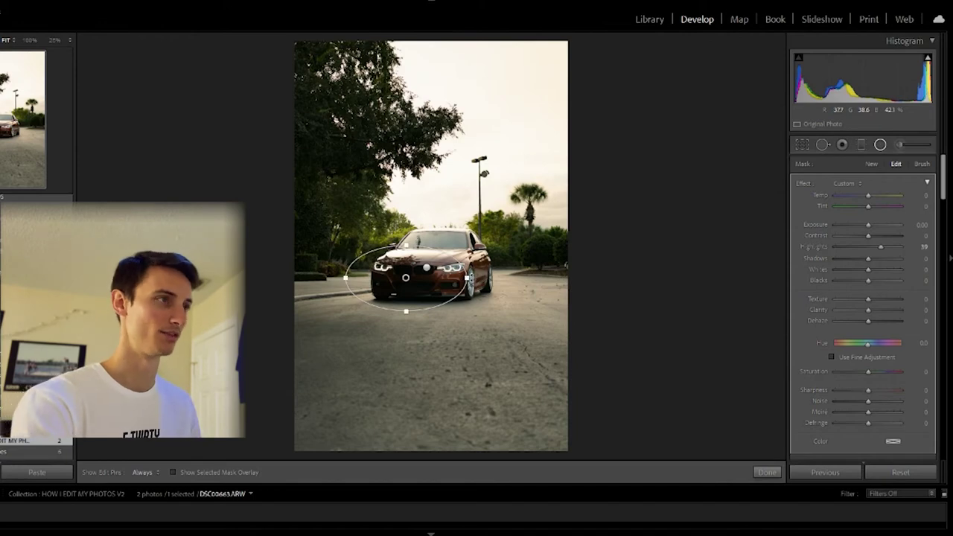
{"action": "key", "text": "z"}
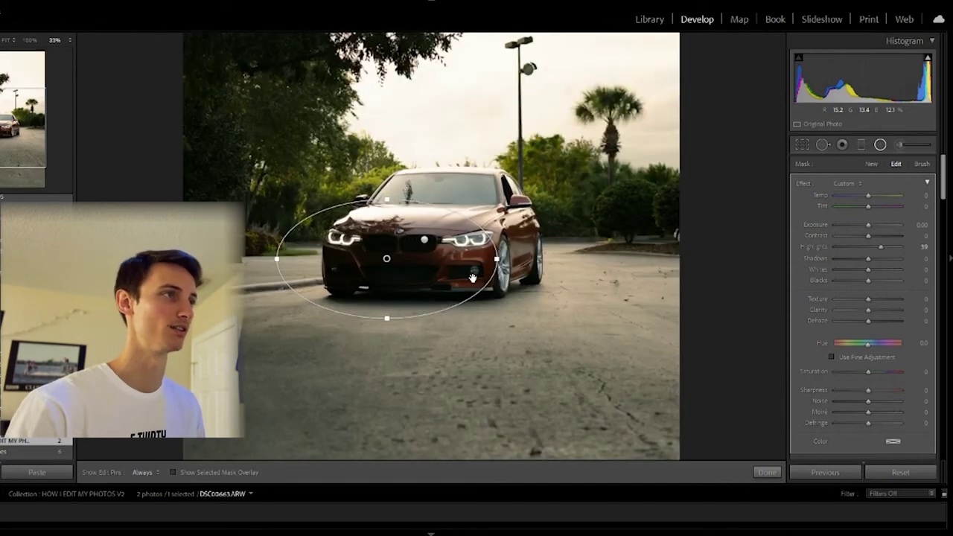
{"action": "key", "text": "ctrl+equal"}
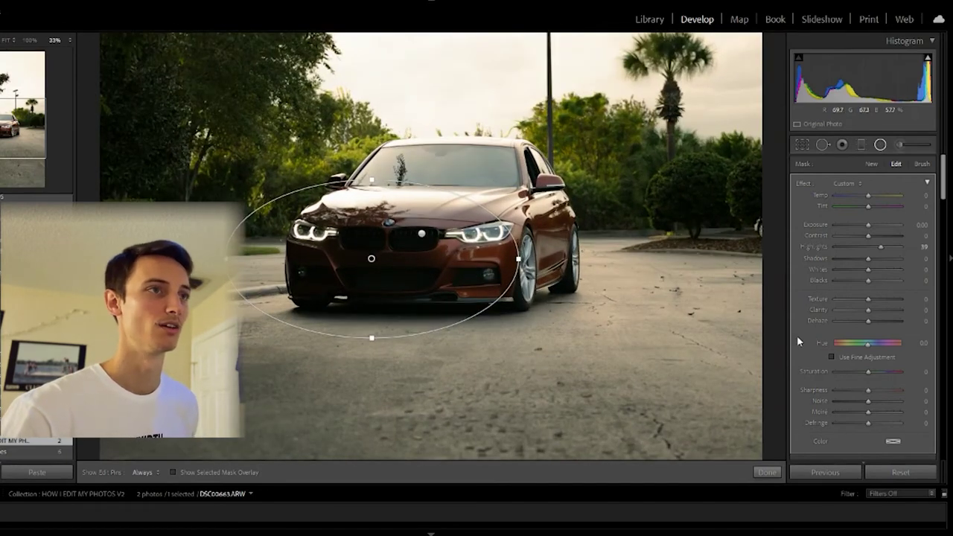
- Set the new radial filter's range mask to Color and invert the filter so it affects the area inside the ellipse
{"action": "scroll", "coordinate": [822, 339], "scroll_direction": "down", "scroll_amount": 2}
{"action": "scroll", "coordinate": [822, 343], "scroll_direction": "down", "scroll_amount": 2}
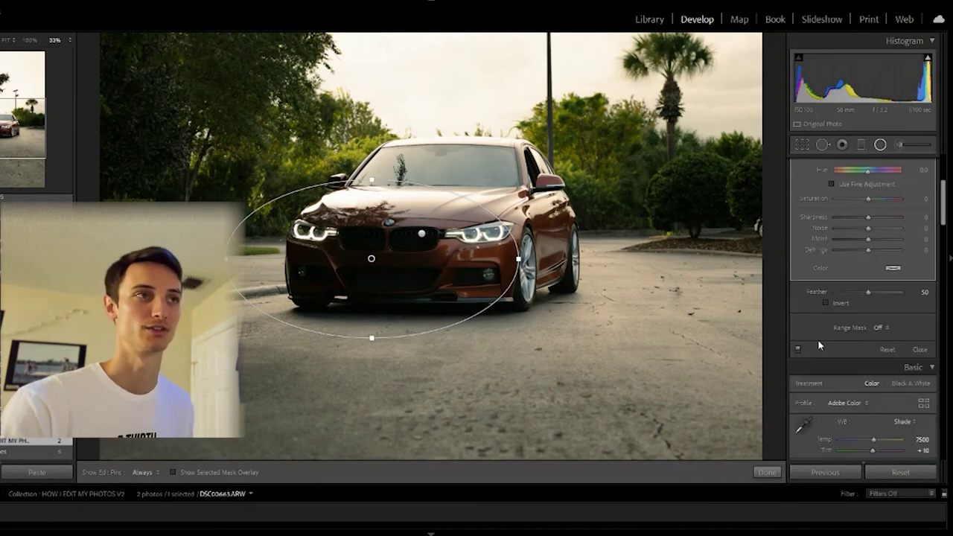
{"action": "left_click", "coordinate": [880, 329]}
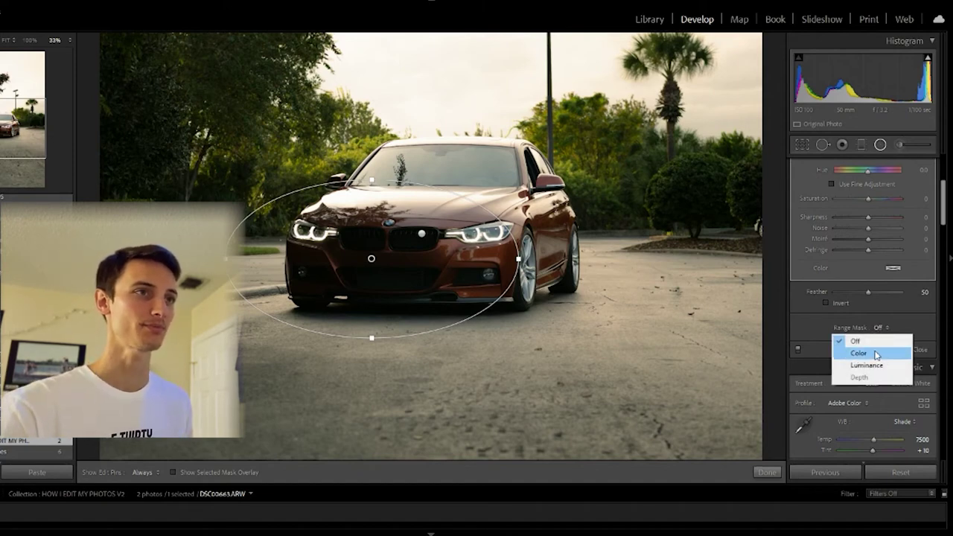
{"action": "left_click", "coordinate": [876, 354]}
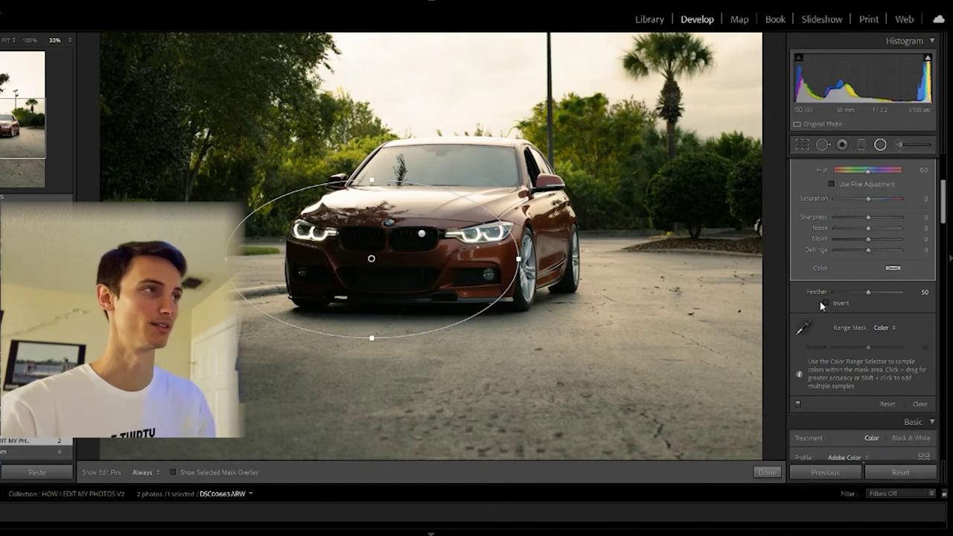
{"action": "left_click", "coordinate": [824, 304]}
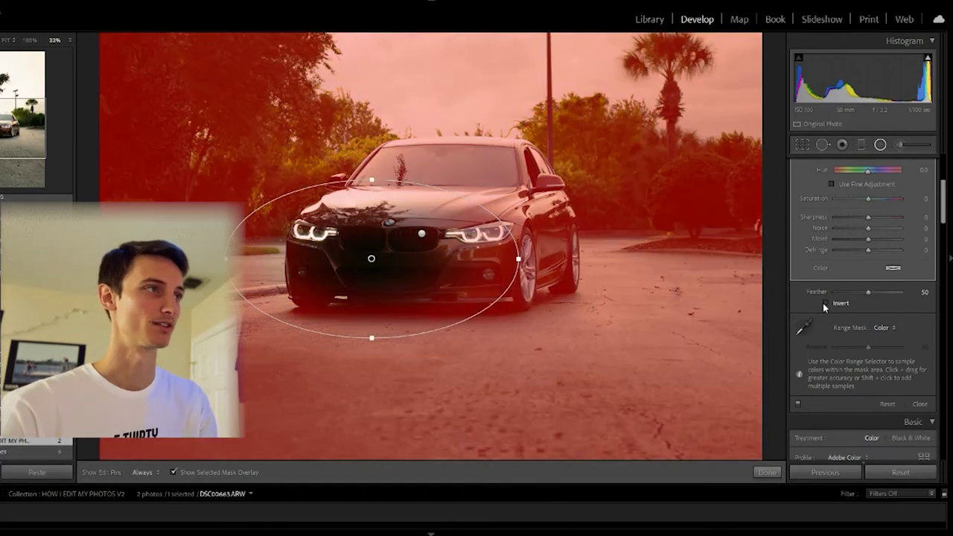
{"action": "left_click", "coordinate": [824, 304]}
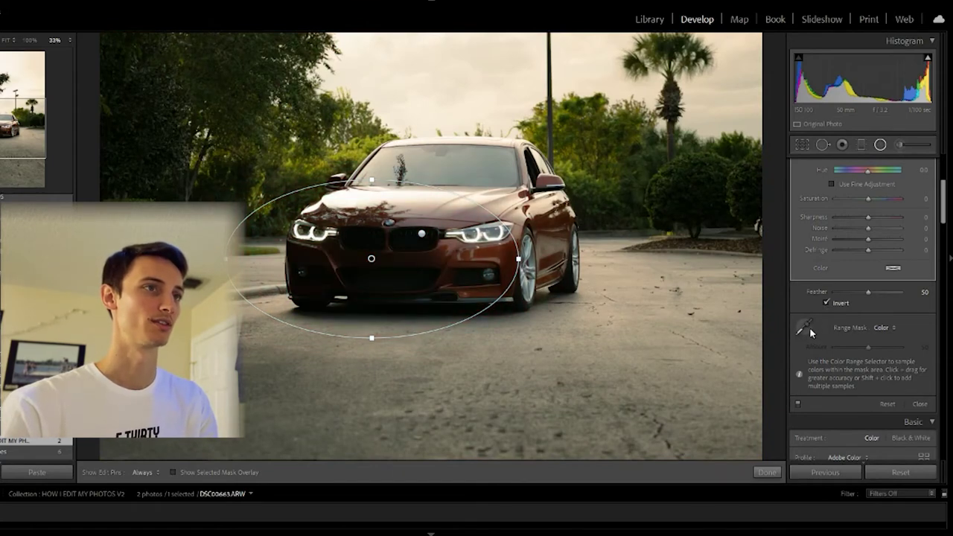
- Sample the dark front bumper on both sides of the grille for the color range mask and display the mask overlay
{"action": "left_click", "coordinate": [804, 327]}
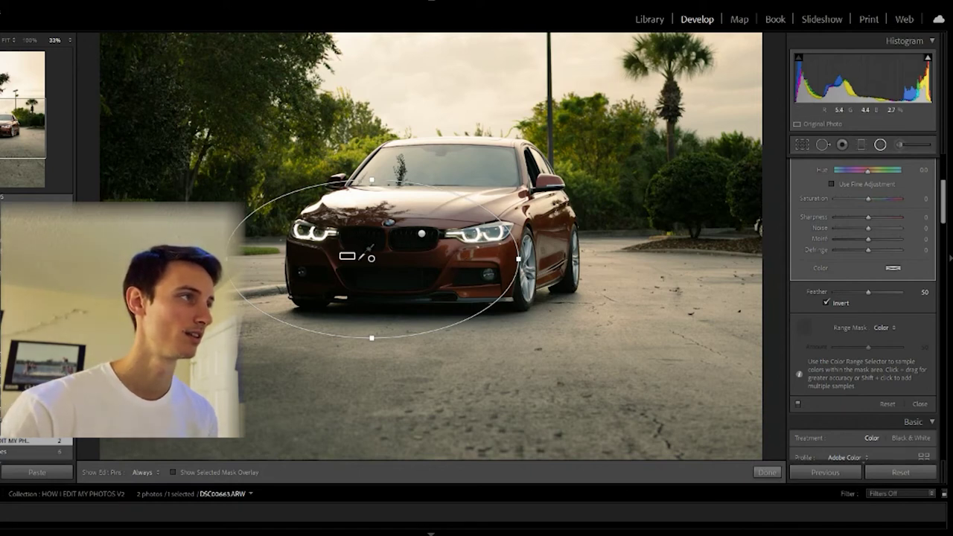
{"action": "left_click", "coordinate": [370, 258]}
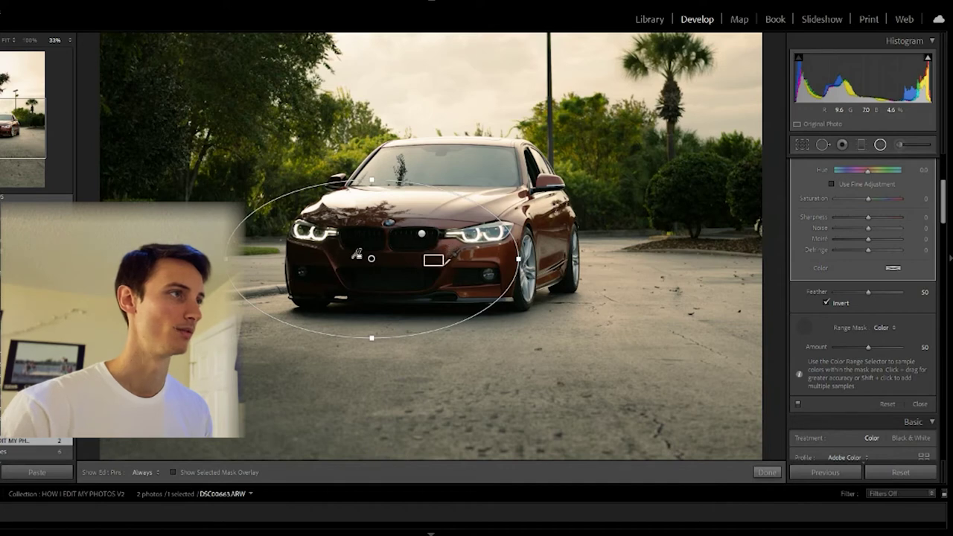
{"action": "left_click", "coordinate": [439, 256]}
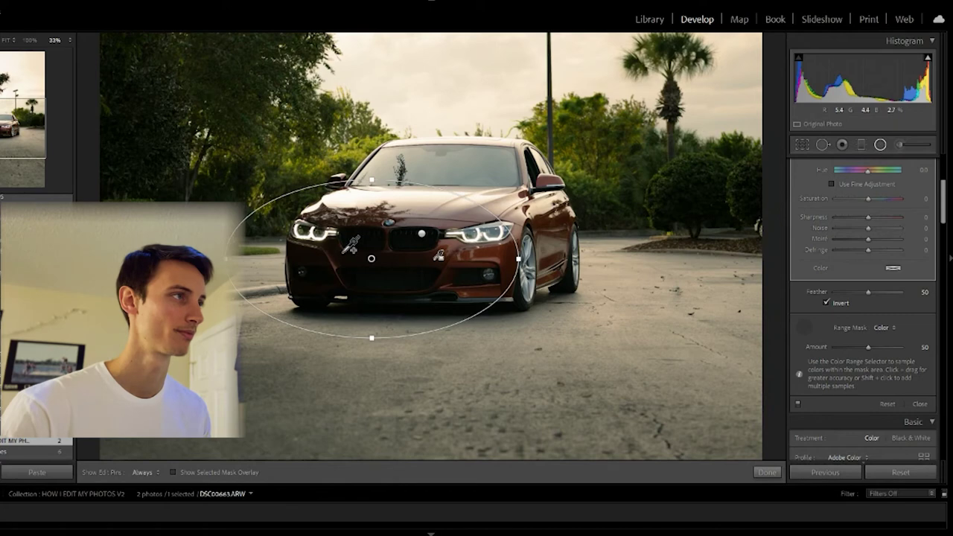
{"action": "left_click_drag", "start_coordinate": [345, 252], "coordinate": [358, 261]}
{"action": "key", "text": "o"}
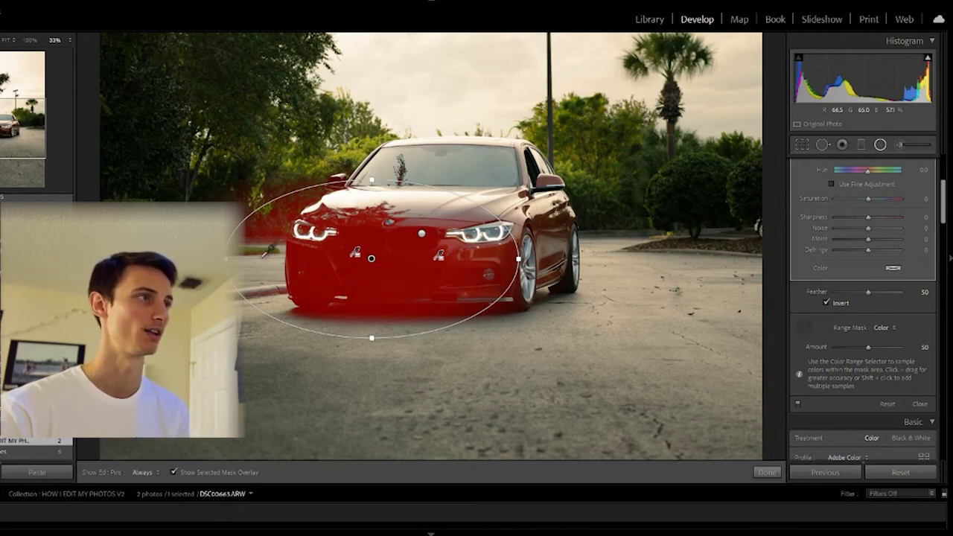
- Narrow the radial filter's ellipse, shift it to center on the car's front end, and hide the mask overlay
{"action": "left_click", "coordinate": [803, 327]}
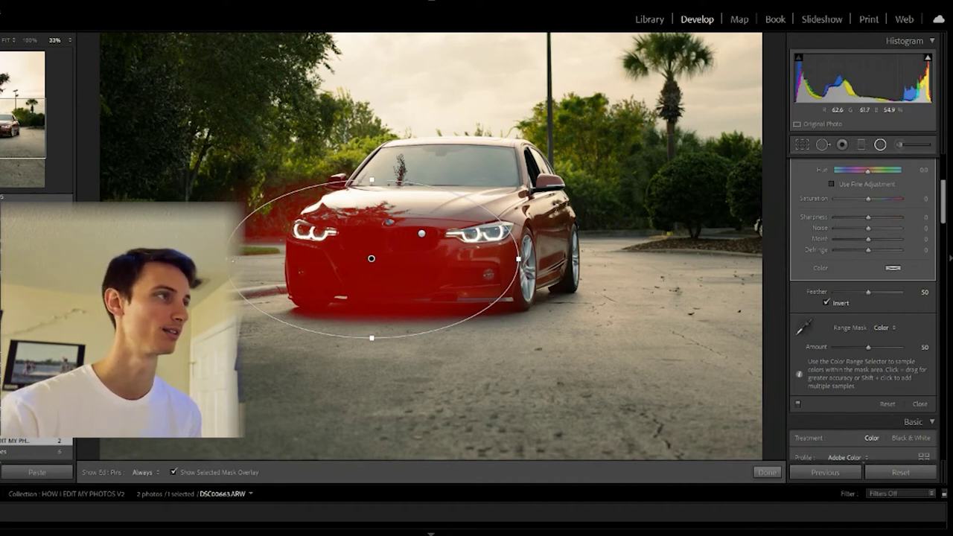
{"action": "left_click_drag", "start_coordinate": [231, 261], "coordinate": [261, 260]}
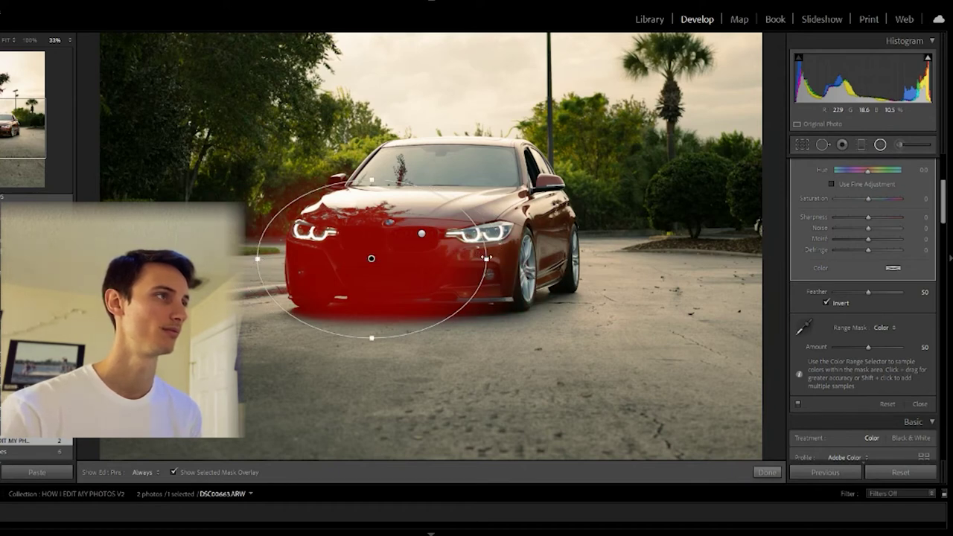
{"action": "left_click_drag", "start_coordinate": [487, 259], "coordinate": [500, 259]}
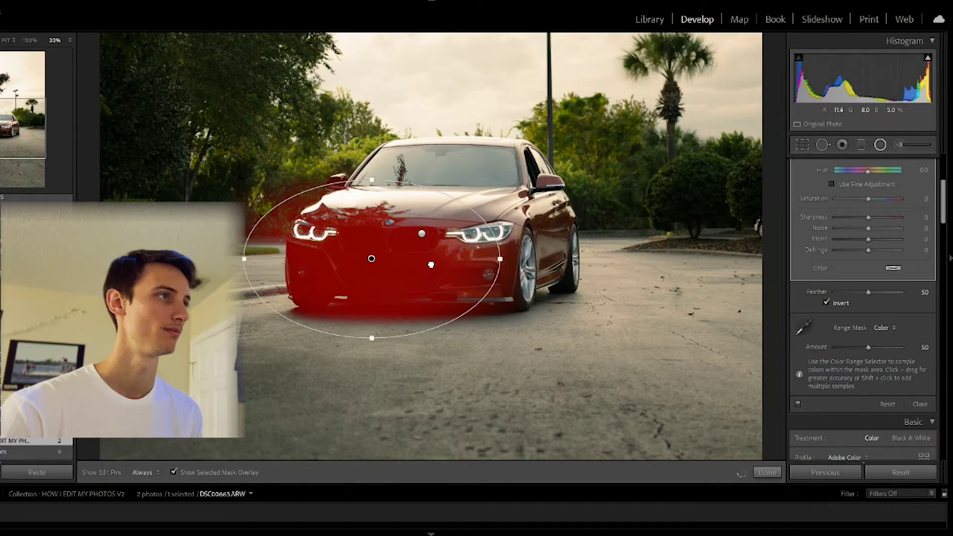
{"action": "left_click_drag", "start_coordinate": [430, 264], "coordinate": [448, 262]}
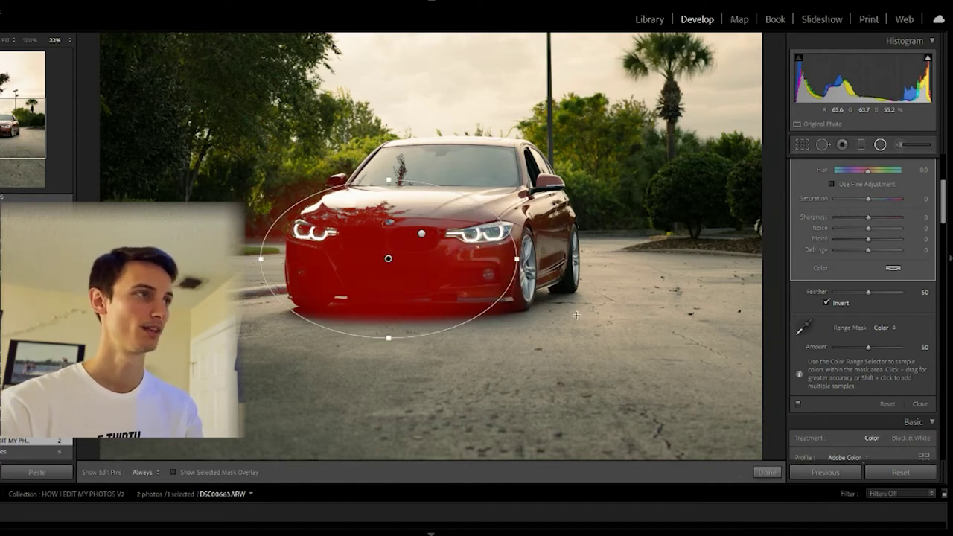
{"action": "key", "text": "o"}
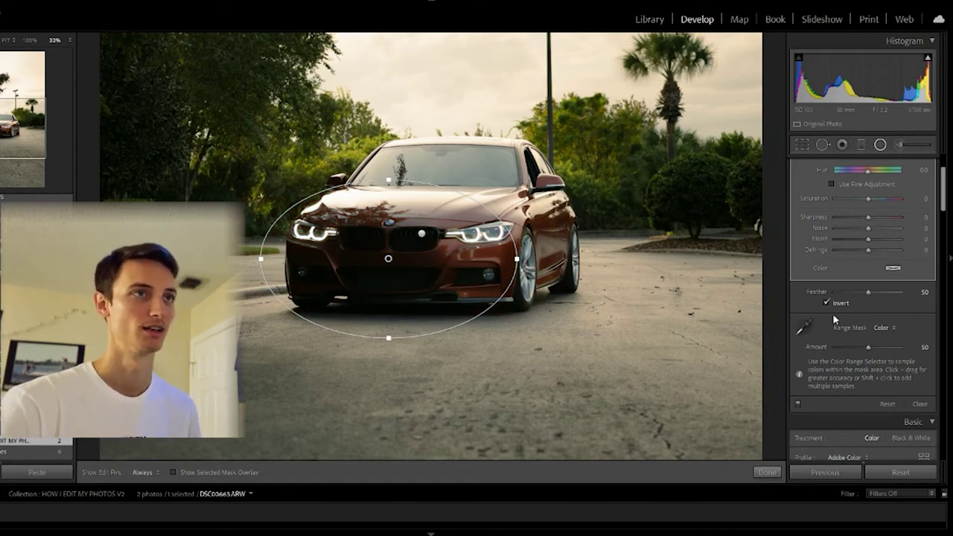
- Set the front-end radial filter's contrast to 34 and raise its shadows to 65
{"action": "scroll", "coordinate": [837, 302], "scroll_direction": "up", "scroll_amount": 4}
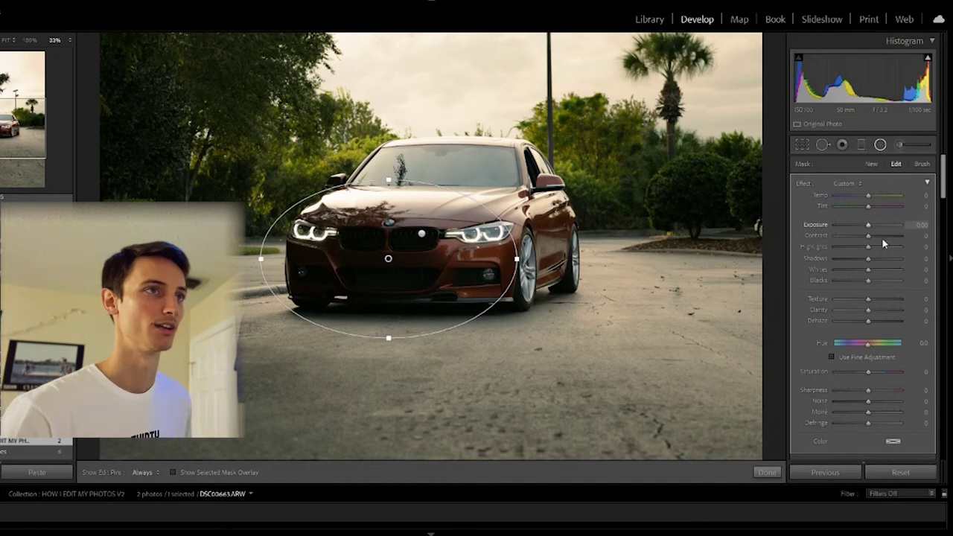
{"action": "mouse_move", "coordinate": [881, 246]}
{"action": "left_mouse_down"}
{"action": "mouse_move", "coordinate": [868, 247]}
{"action": "mouse_move", "coordinate": [877, 236]}
{"action": "left_mouse_up"}
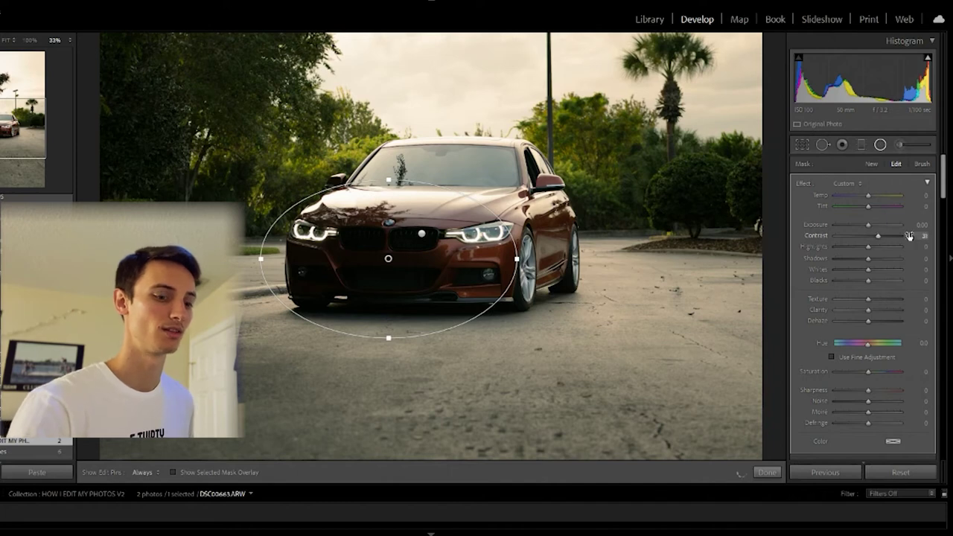
{"action": "left_click", "coordinate": [908, 232]}
{"action": "type", "text": "34"}
{"action": "key", "text": "Return"}
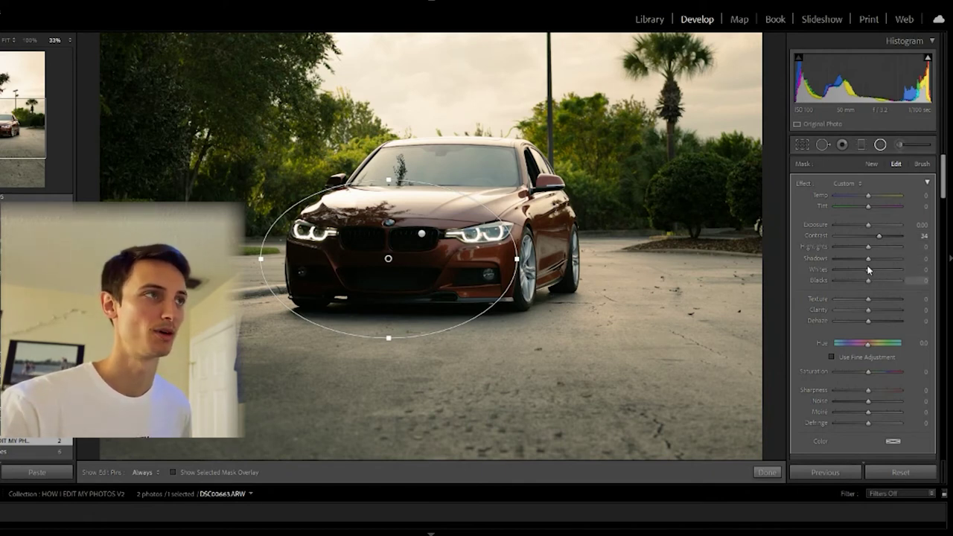
{"action": "left_click_drag", "start_coordinate": [869, 258], "coordinate": [881, 258]}
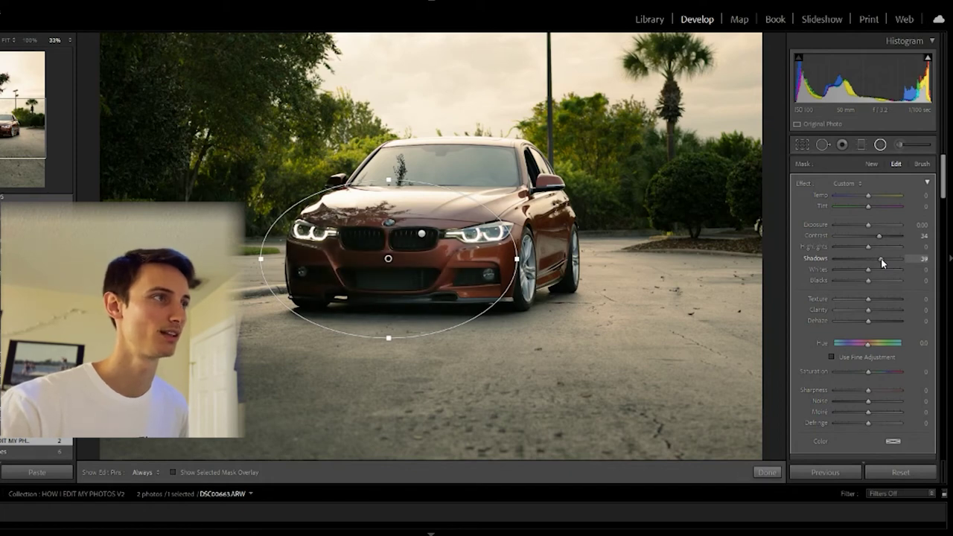
{"action": "left_click_drag", "start_coordinate": [881, 258], "coordinate": [884, 262]}
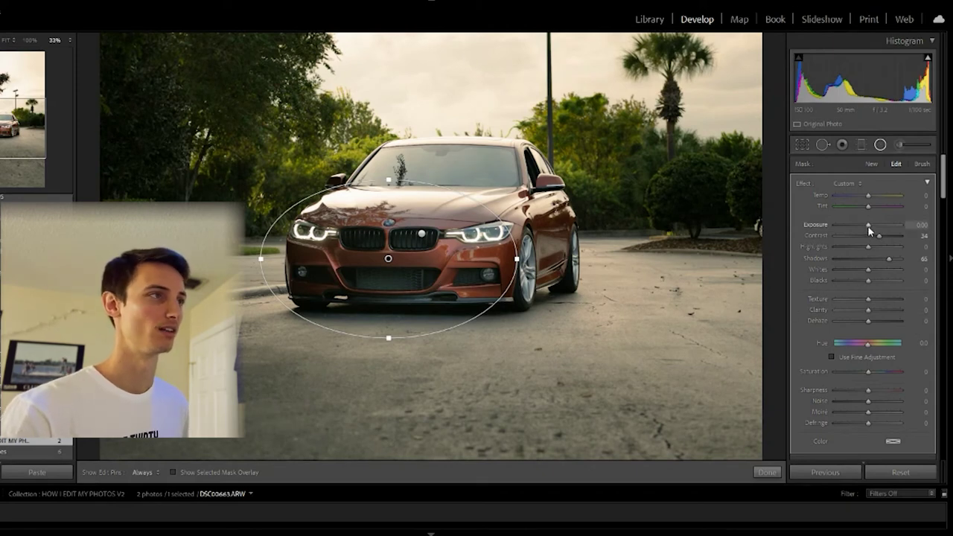
- Set the front-end radial filter's exposure to -0.77, finish editing the filter, and view the whole photo
{"action": "left_click_drag", "start_coordinate": [867, 230], "coordinate": [860, 230]}
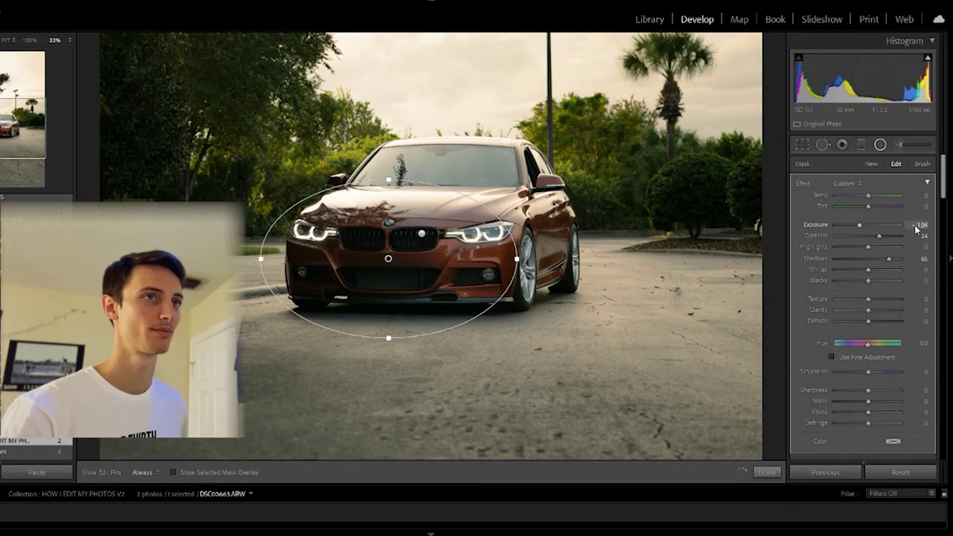
{"action": "key", "text": "BackSpace"}
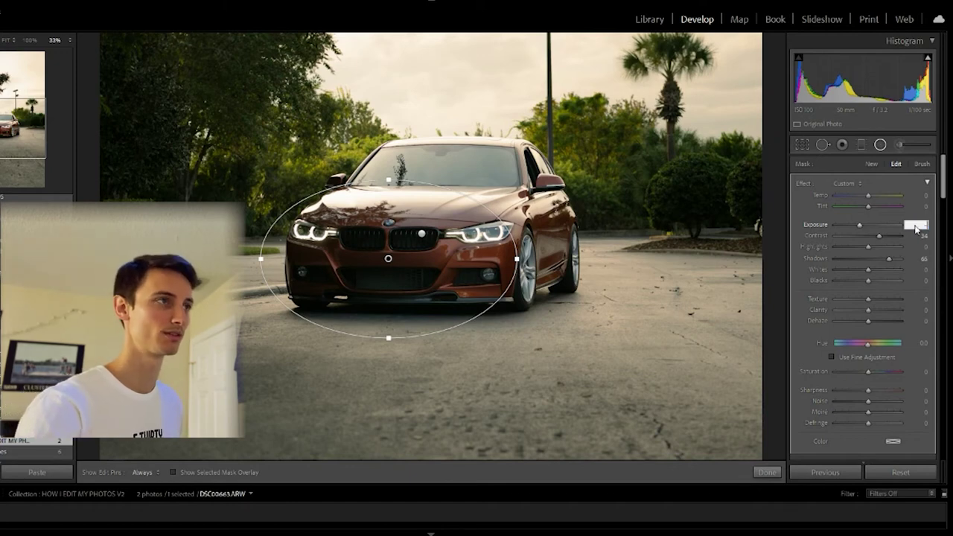
{"action": "type", "text": "-0.65"}
{"action": "key", "text": "Return"}
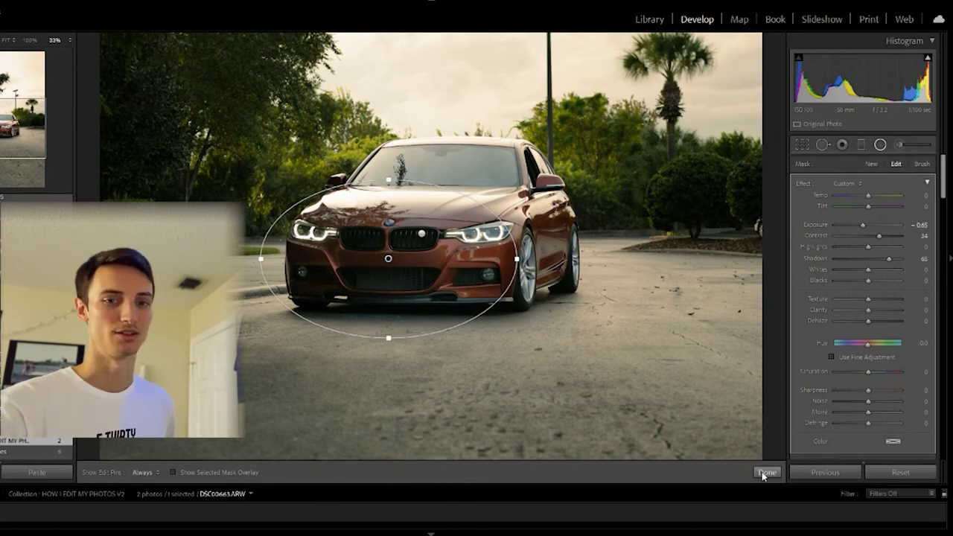
{"action": "left_click", "coordinate": [921, 225]}
{"action": "type", "text": "-0.77"}
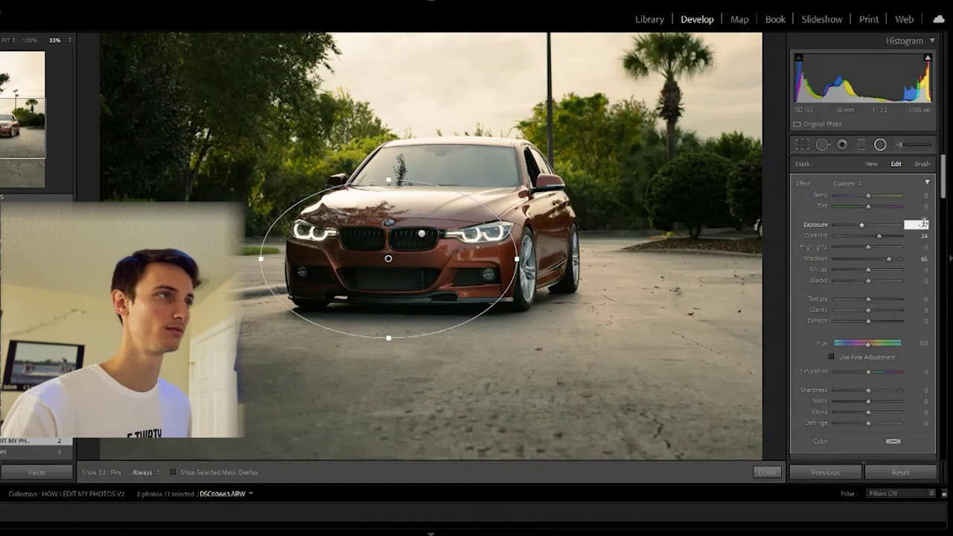
{"action": "key", "text": "Return"}
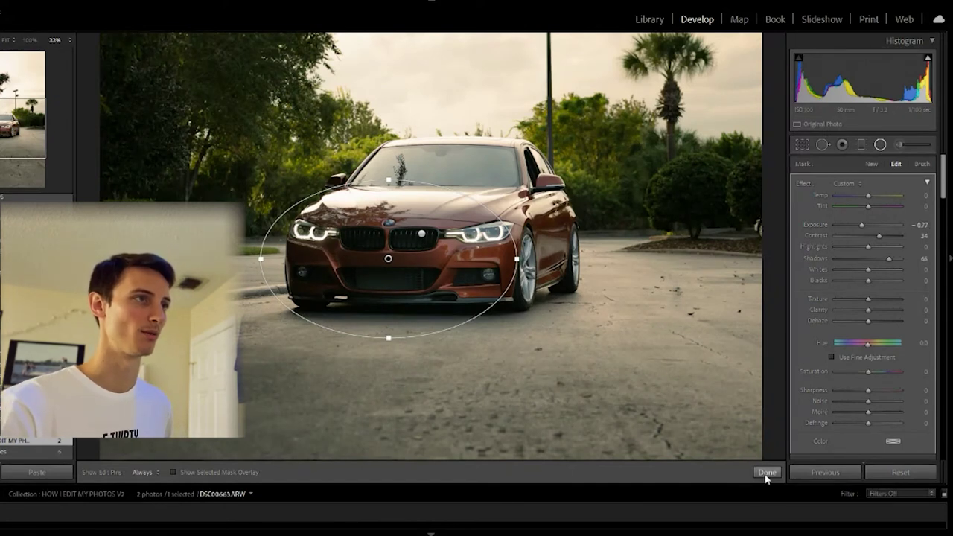
{"action": "left_click", "coordinate": [766, 474]}
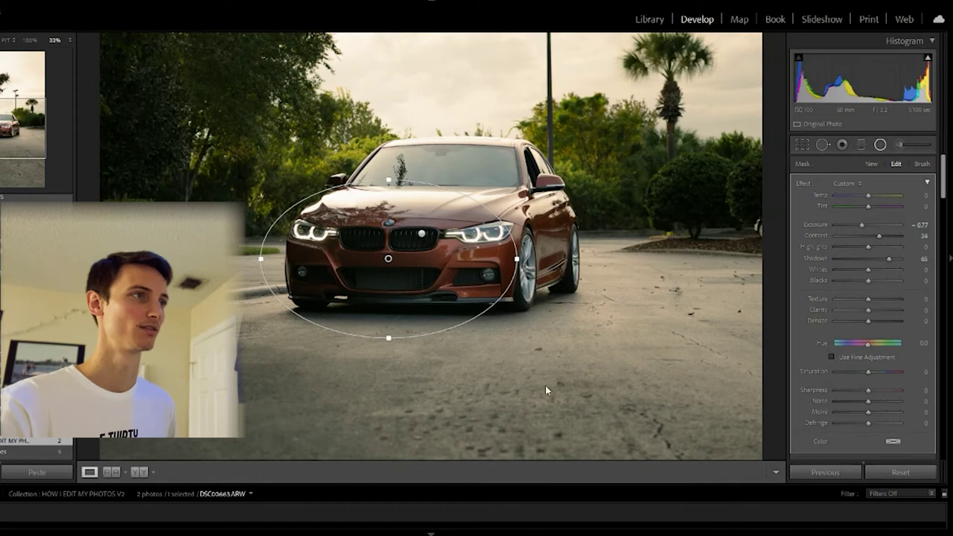
{"action": "left_click", "coordinate": [543, 345]}
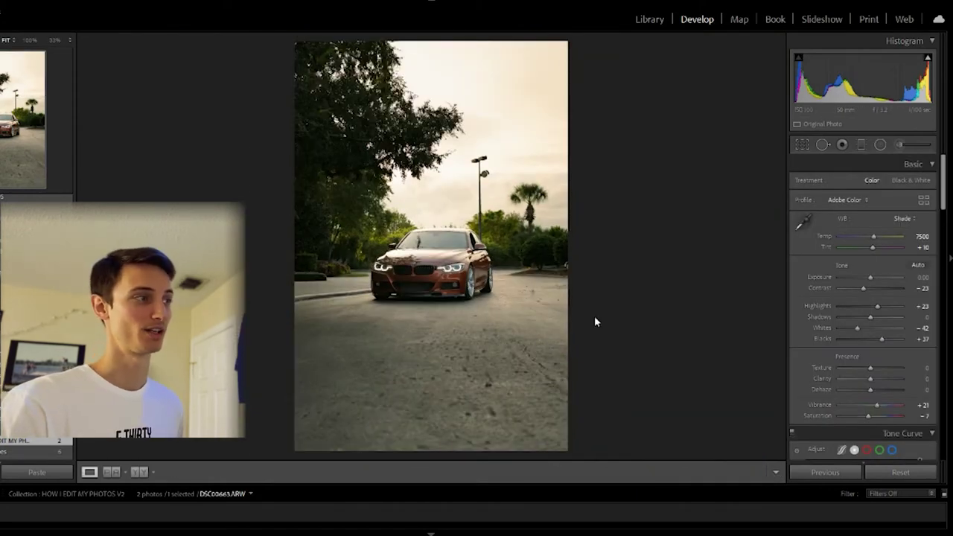
- Create a virtual copy of the edited DSC00663.ARW photo and go to the previous photo
{"action": "key", "text": "ctrl+apostrophe"}
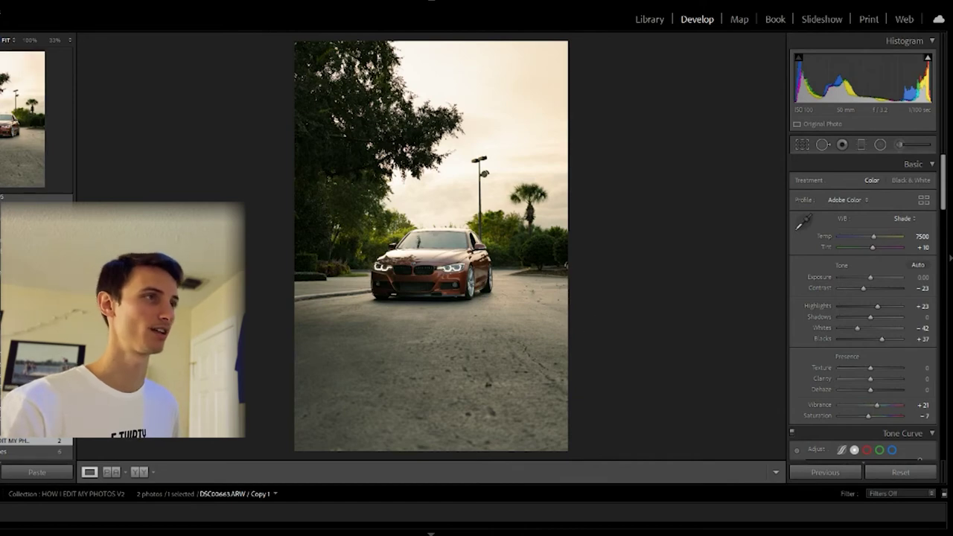
{"action": "key", "text": "Left"}
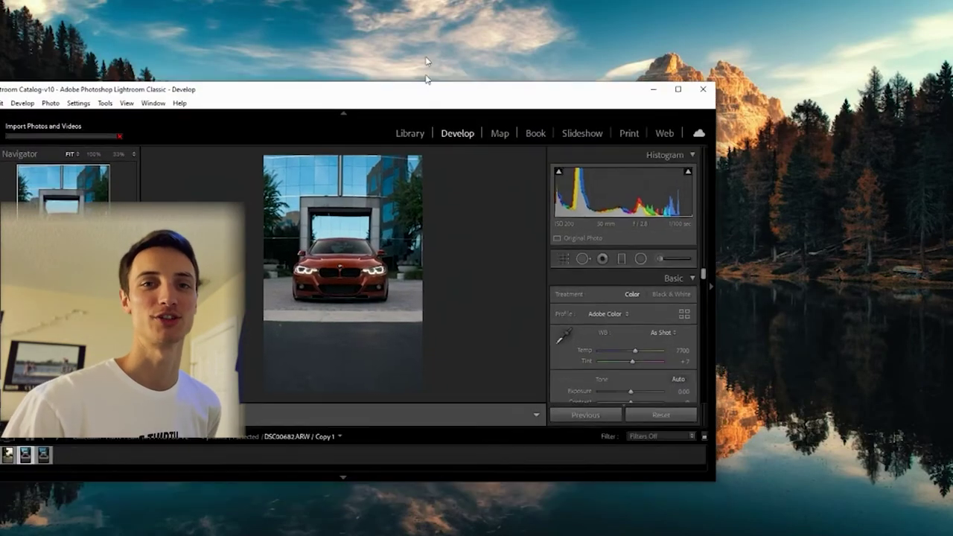
- Maximize the window, switch to Copy 2 of DSC00682.ARW, and paste the copied develop settings onto it
{"action": "left_click_drag", "start_coordinate": [427, 78], "coordinate": [447, 10]}
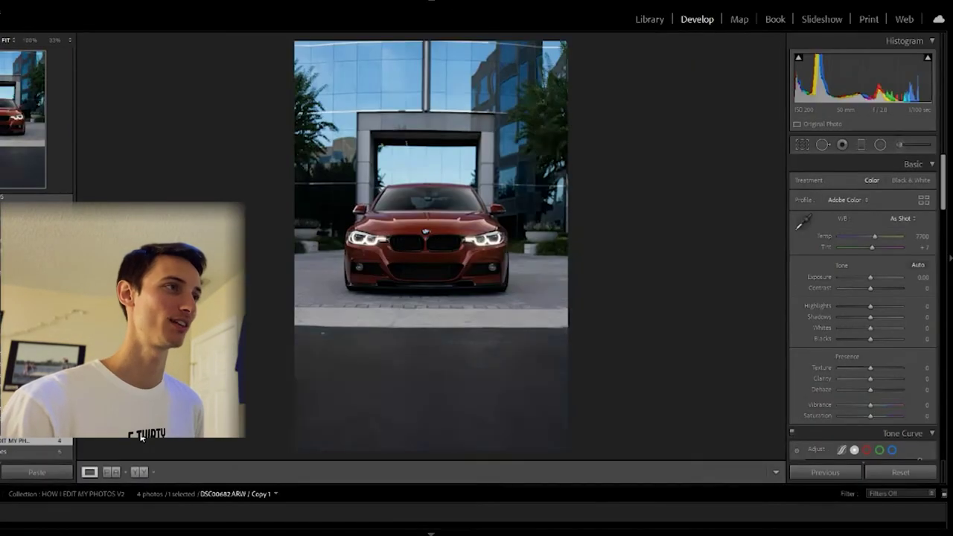
{"action": "key", "text": "Right"}
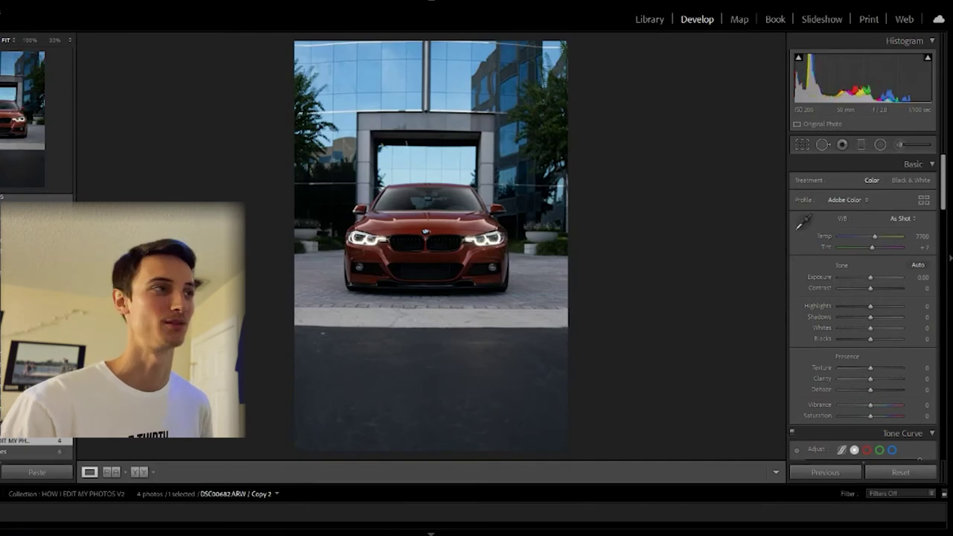
{"action": "key", "text": "ctrl+shift+v"}
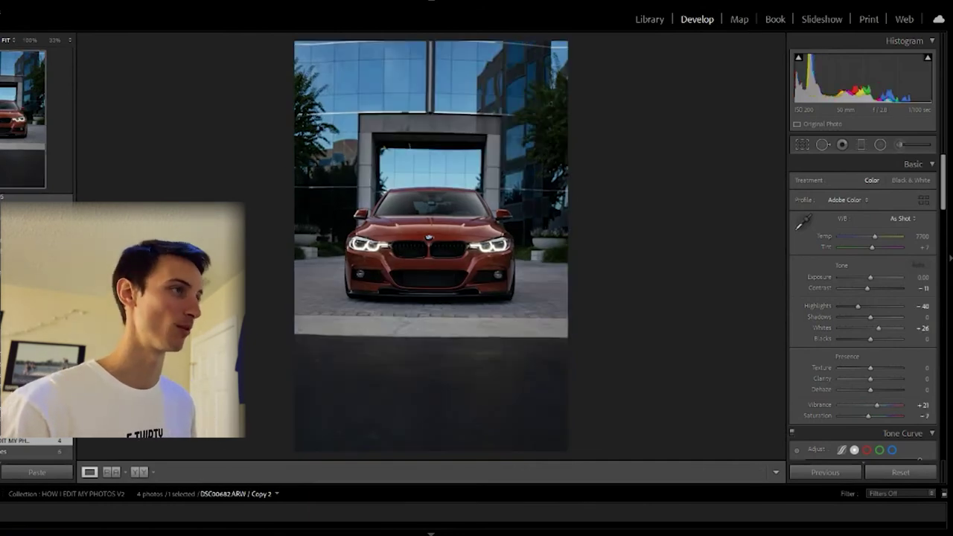
- Compare Copy 1 and Copy 2 of DSC00682.ARW, and return to Copy 1 for editing
{"action": "key", "text": "Left"}
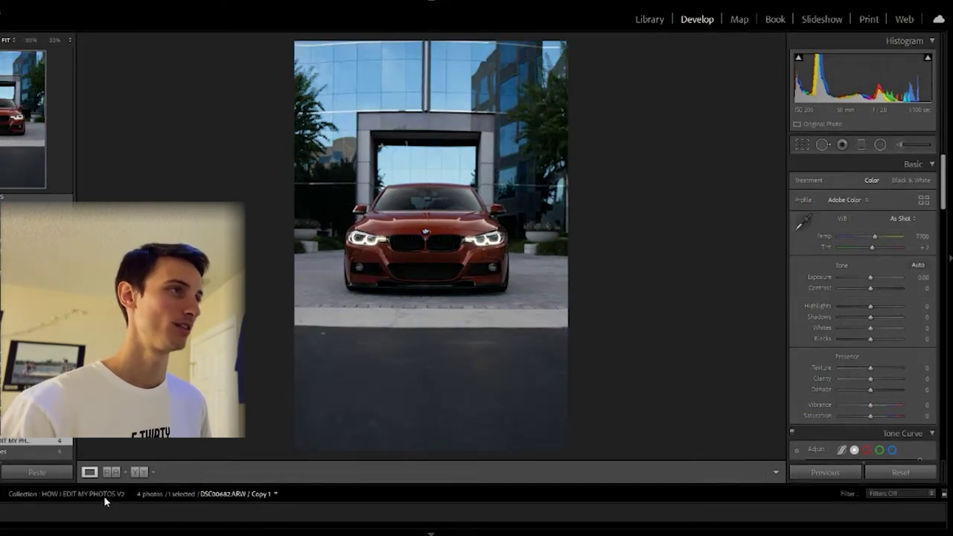
{"action": "key", "text": "Right"}
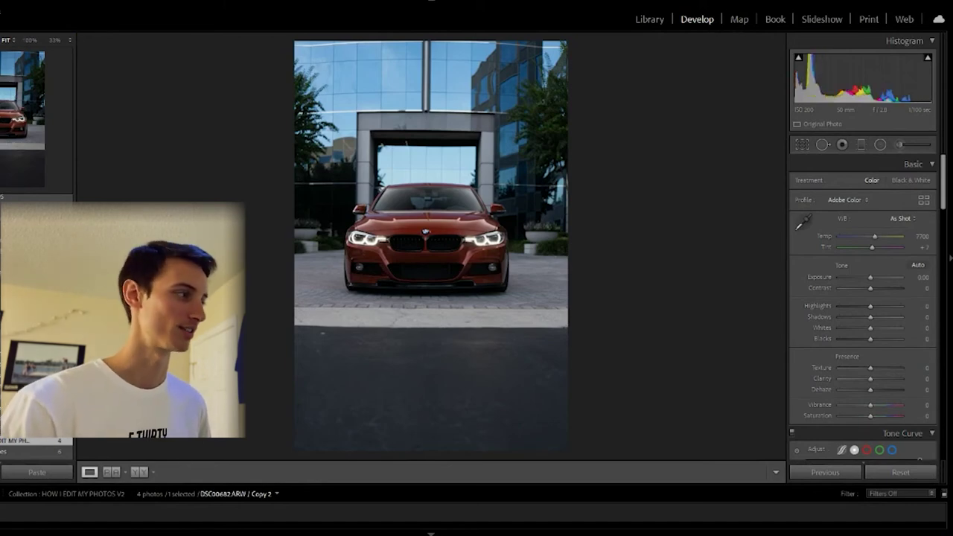
{"action": "key", "text": "ctrl+shift+v"}
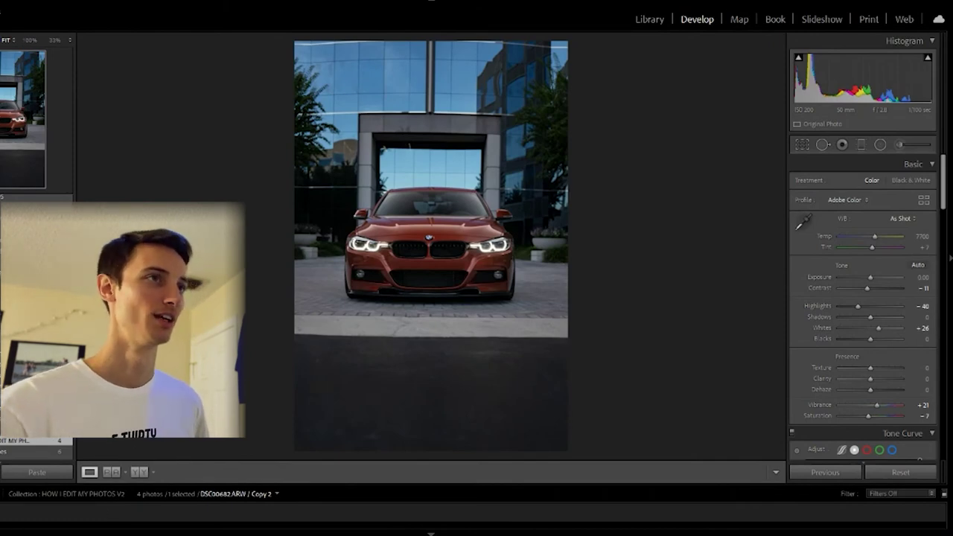
{"action": "key", "text": "Left"}
{"action": "key", "text": "ctrl+shift+r"}
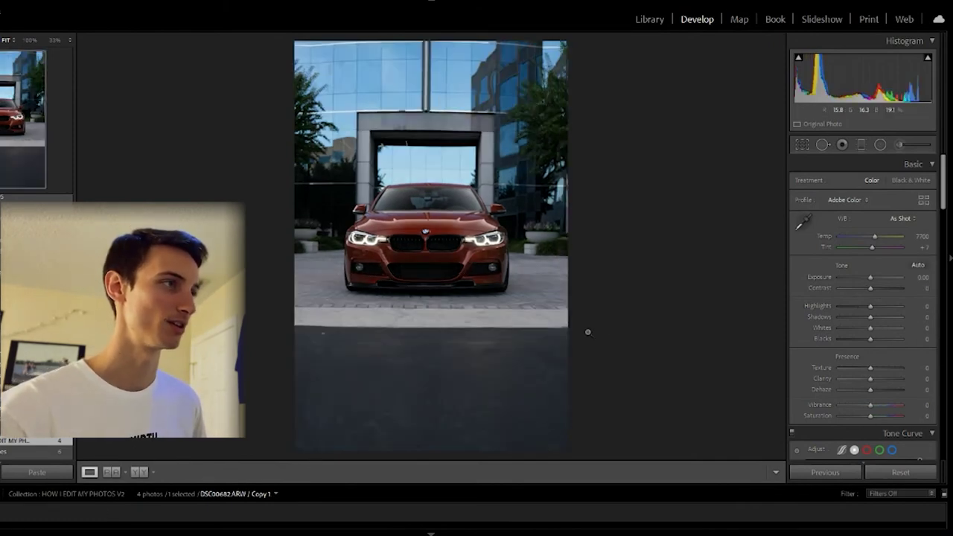
- Straighten the photo by an angle of 0.50, tighten the crop slightly and apply it
{"action": "key", "text": "r"}
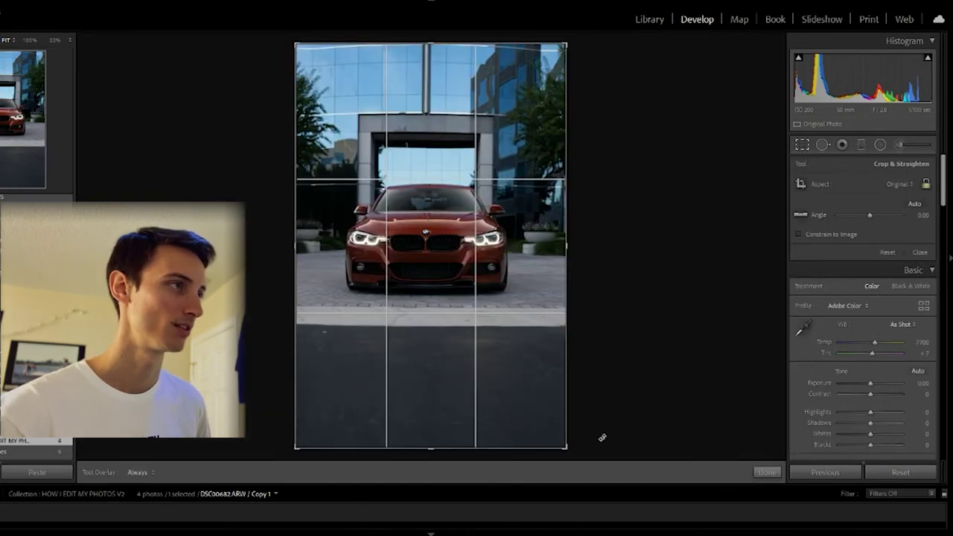
{"action": "left_click_drag", "start_coordinate": [603, 437], "coordinate": [602, 441]}
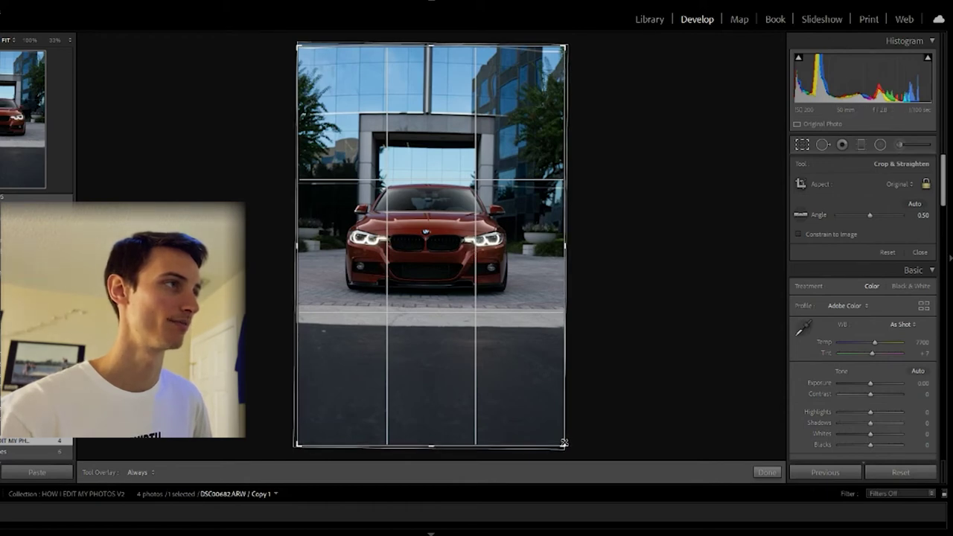
{"action": "left_click_drag", "start_coordinate": [564, 443], "coordinate": [560, 440]}
{"action": "left_click", "coordinate": [767, 473]}
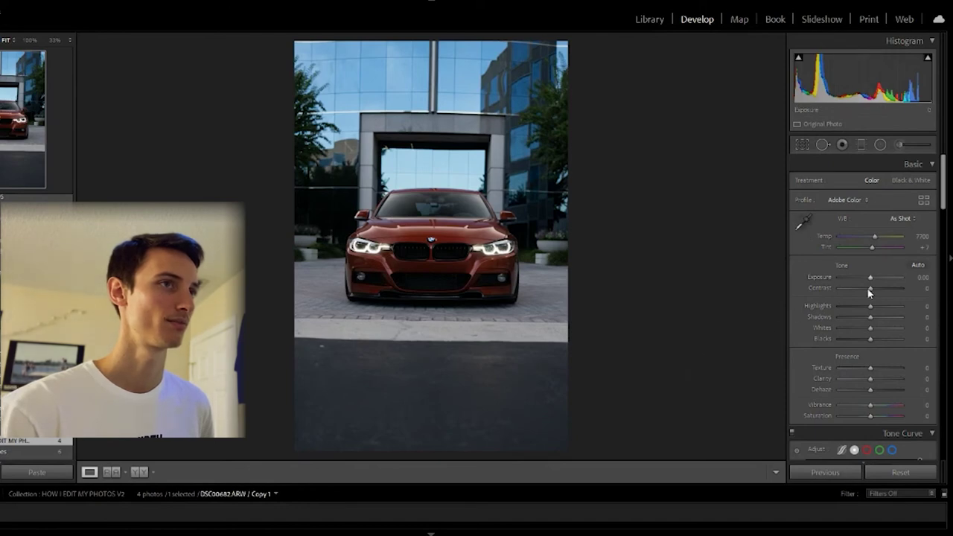
- Set the photo's contrast to -11
{"action": "left_click_drag", "start_coordinate": [868, 289], "coordinate": [863, 288]}
{"action": "left_click", "coordinate": [914, 288]}
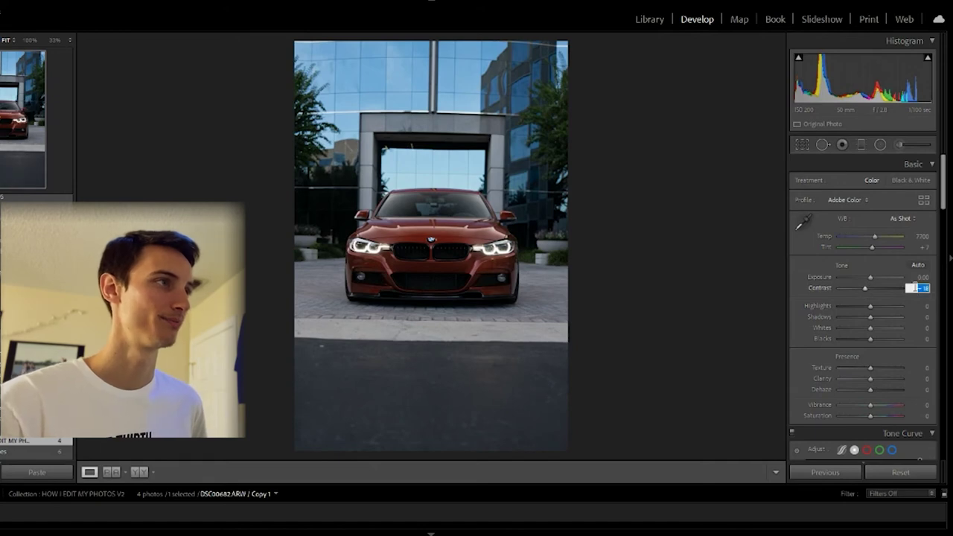
{"action": "key", "text": "BackSpace"}
{"action": "key", "text": "Return"}
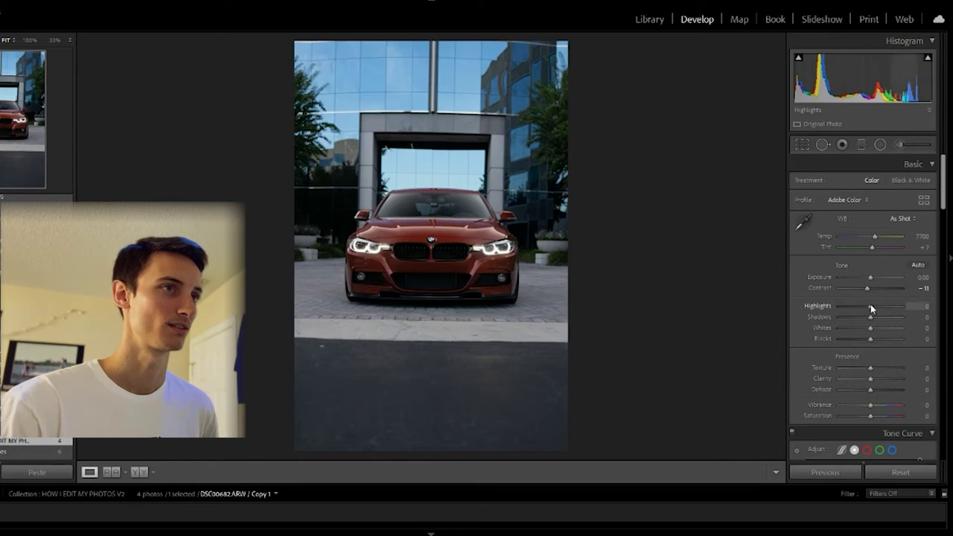
- Set the highlights to -40 and the whites to +25, leaving the blacks reset to default after a trial adjustment
{"action": "left_click_drag", "start_coordinate": [870, 304], "coordinate": [858, 301]}
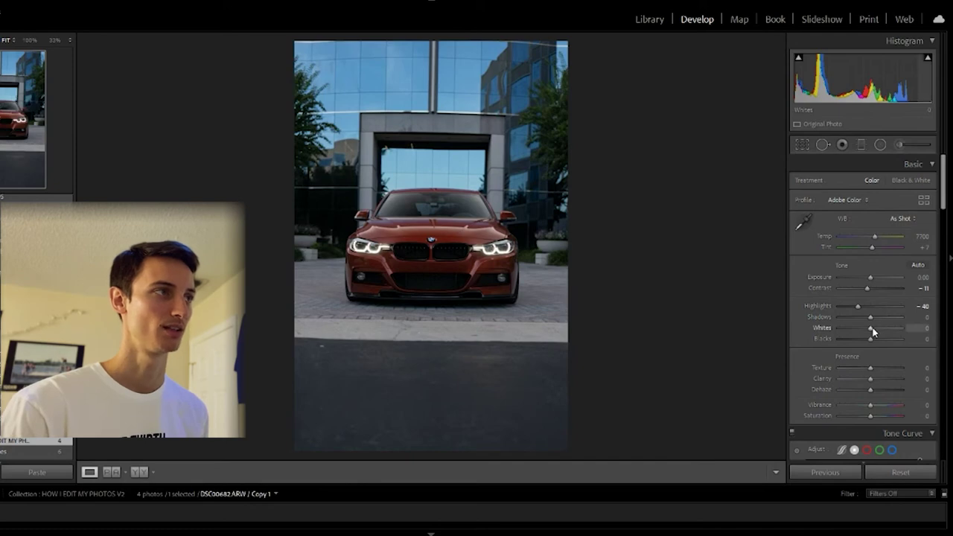
{"action": "left_click_drag", "start_coordinate": [871, 331], "coordinate": [880, 332]}
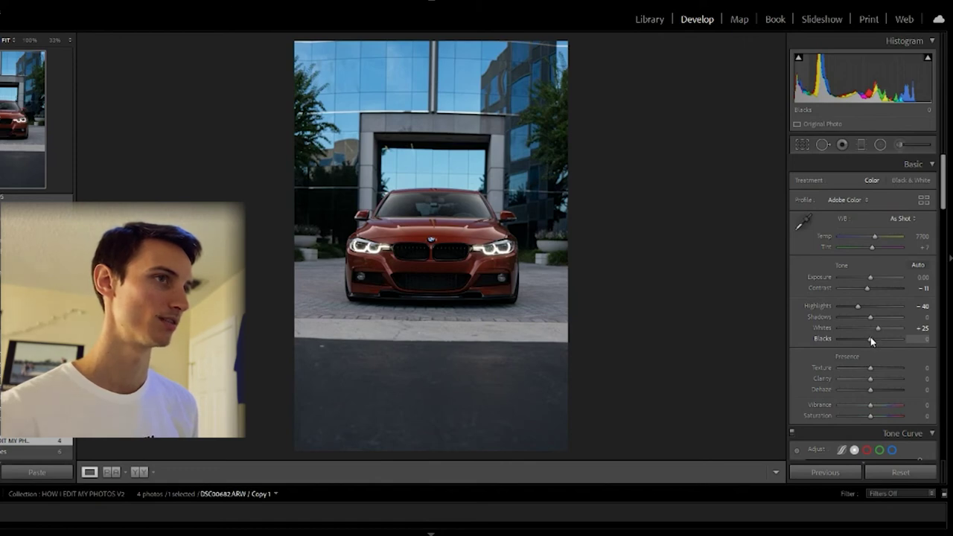
{"action": "mouse_move", "coordinate": [872, 340]}
{"action": "left_mouse_down"}
{"action": "mouse_move", "coordinate": [886, 340]}
{"action": "mouse_move", "coordinate": [865, 335]}
{"action": "left_mouse_up"}
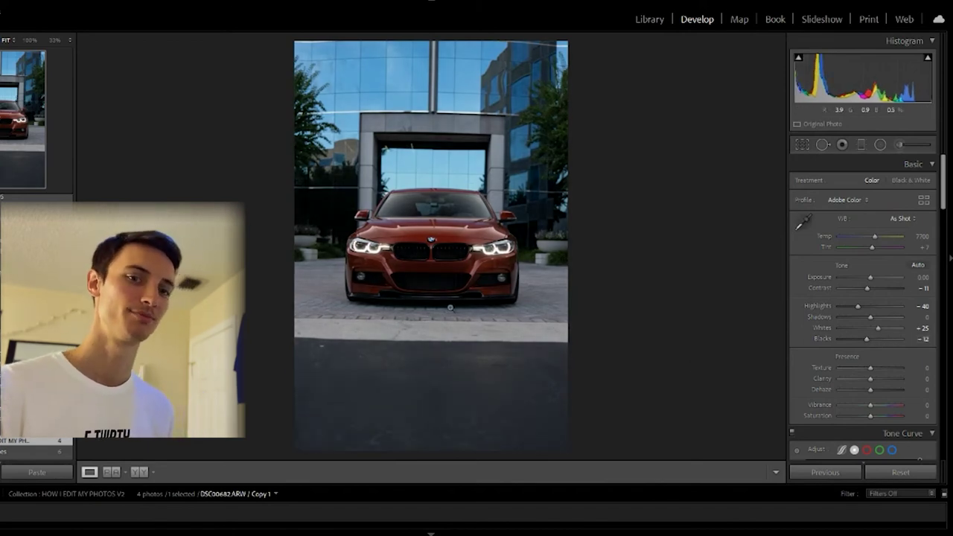
{"action": "double_click", "coordinate": [822, 337]}
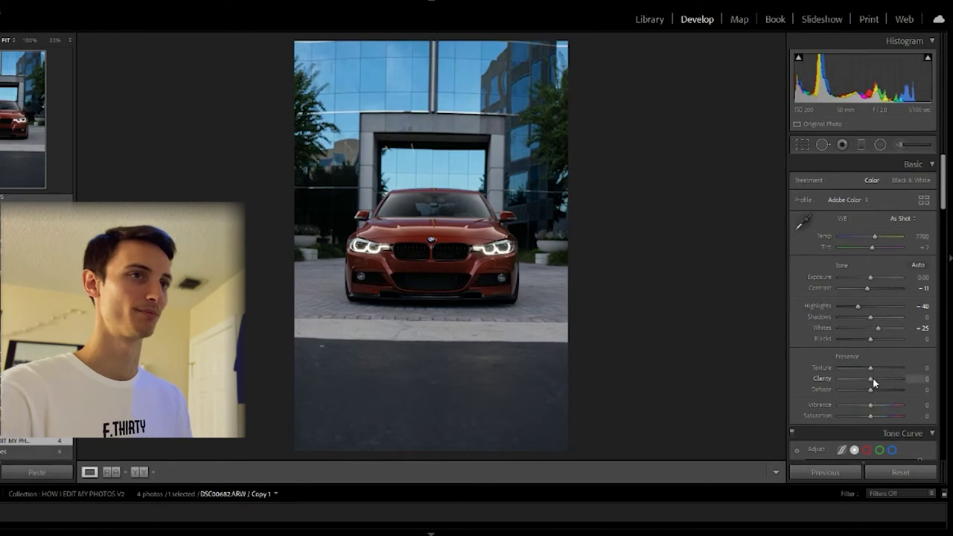
- Set the vibrance to +21 and the saturation to -7
{"action": "left_click", "coordinate": [917, 405]}
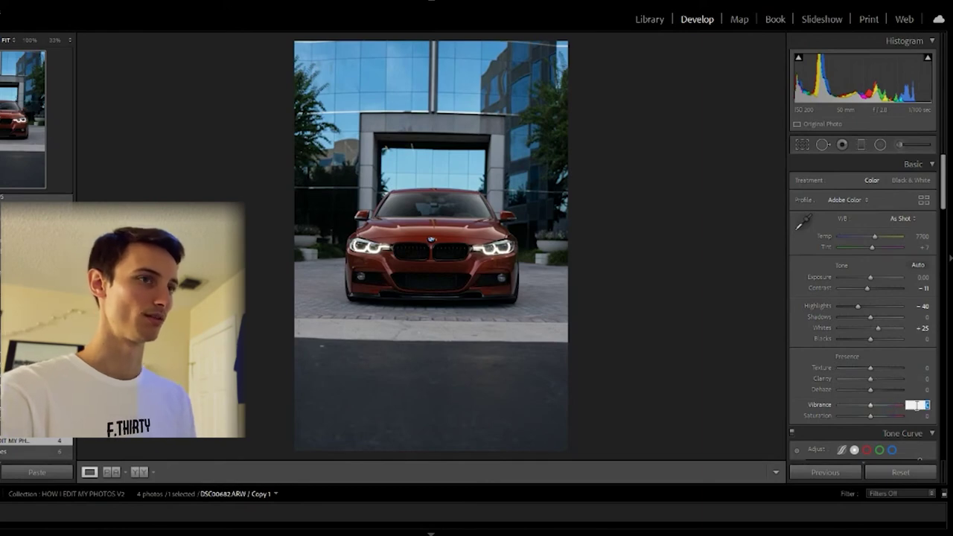
{"action": "type", "text": "21"}
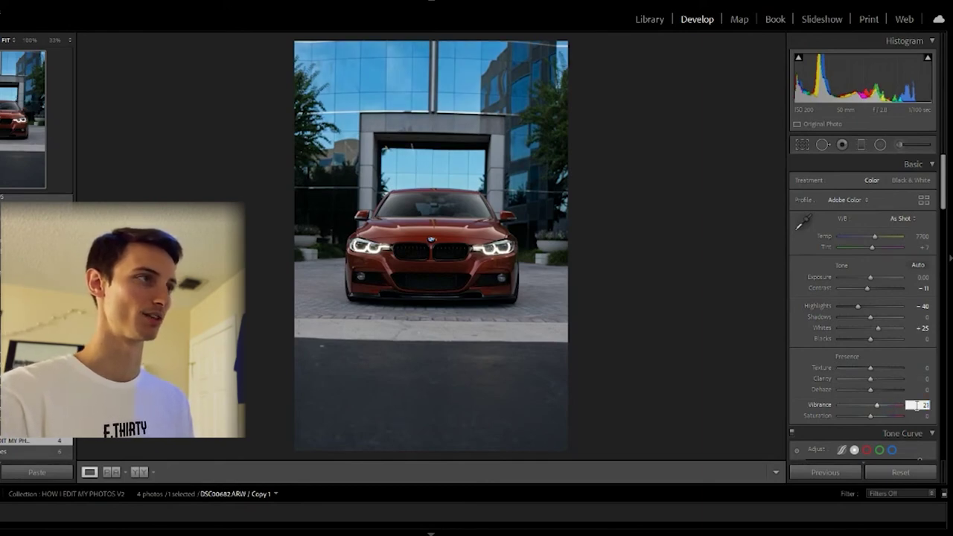
{"action": "key", "text": "Tab"}
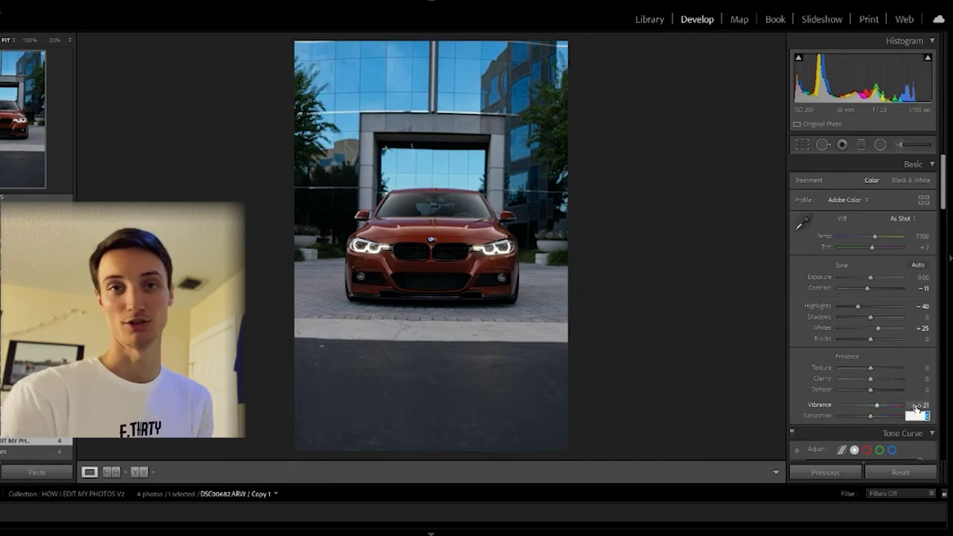
{"action": "type", "text": "-7"}
{"action": "key", "text": "Return"}
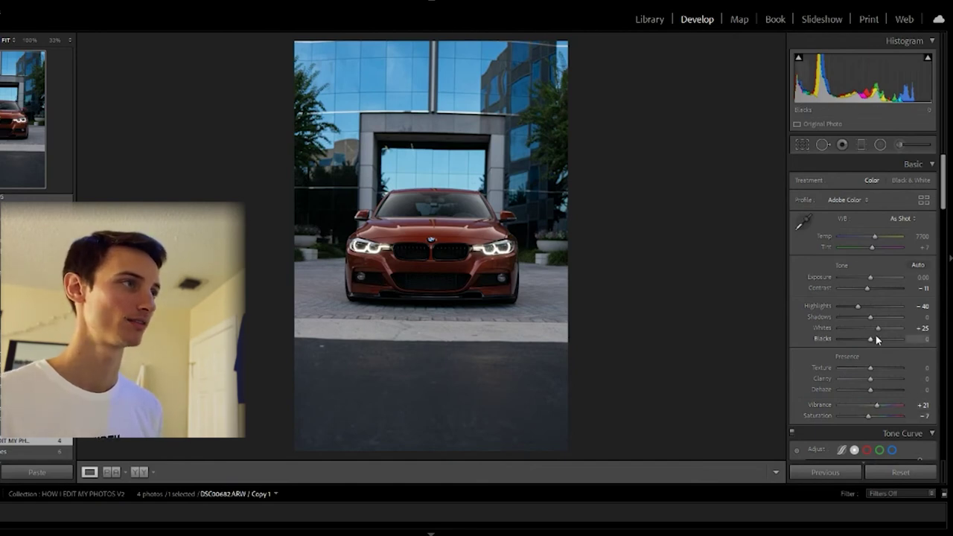
- Draw a radial filter centered on the car and enlarge it to about the photo's full width, checking its coverage with the mask overlay
{"action": "key", "text": "shift+m"}
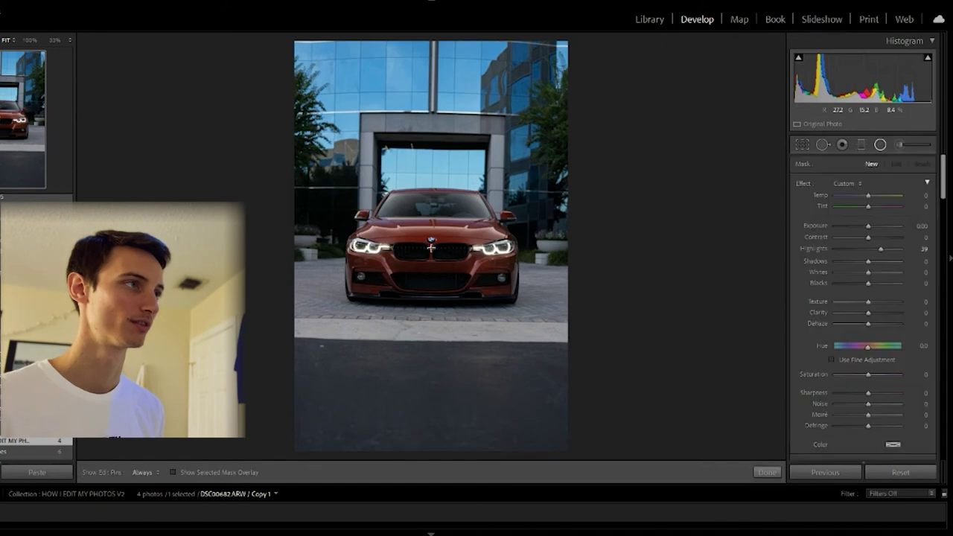
{"action": "left_click_drag", "start_coordinate": [431, 248], "coordinate": [539, 328]}
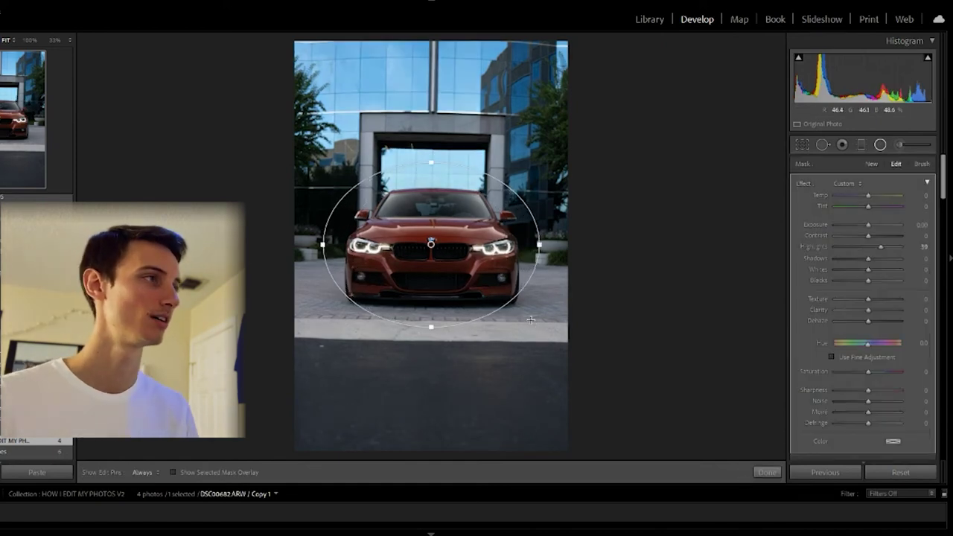
{"action": "key", "text": "o"}
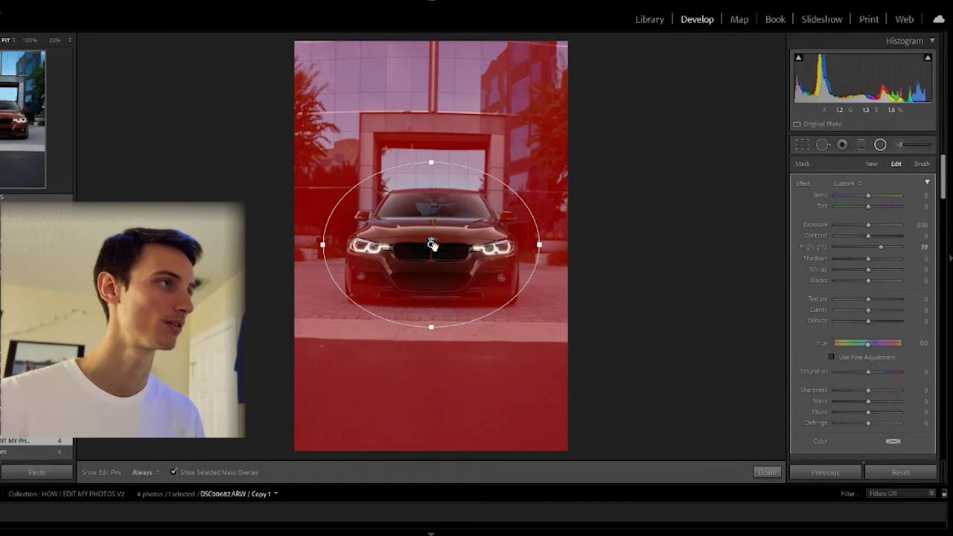
{"action": "left_click", "coordinate": [433, 250]}
{"action": "left_click_drag", "start_coordinate": [433, 250], "coordinate": [432, 252]}
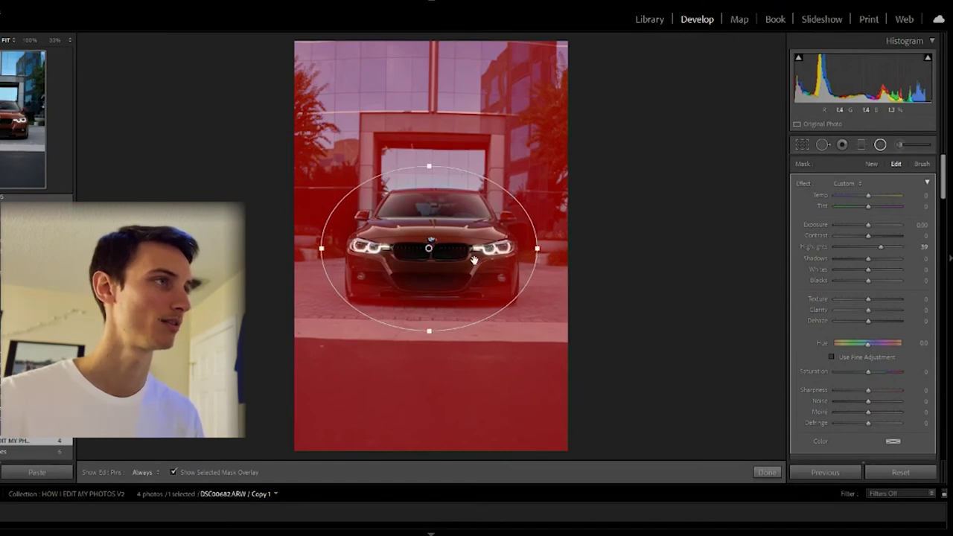
{"action": "left_click_drag", "start_coordinate": [542, 252], "coordinate": [563, 249]}
{"action": "left_click_drag", "start_coordinate": [428, 331], "coordinate": [437, 365]}
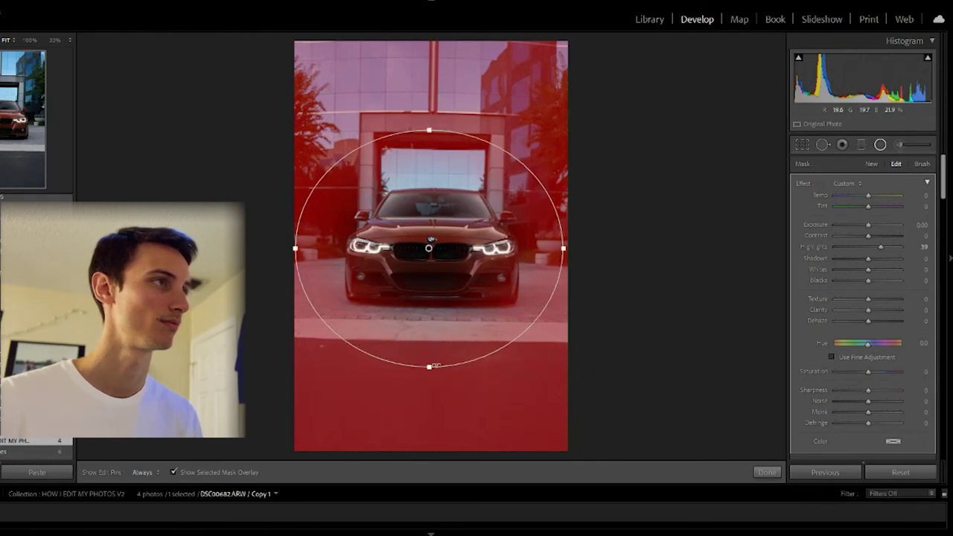
{"action": "left_click_drag", "start_coordinate": [564, 250], "coordinate": [575, 253]}
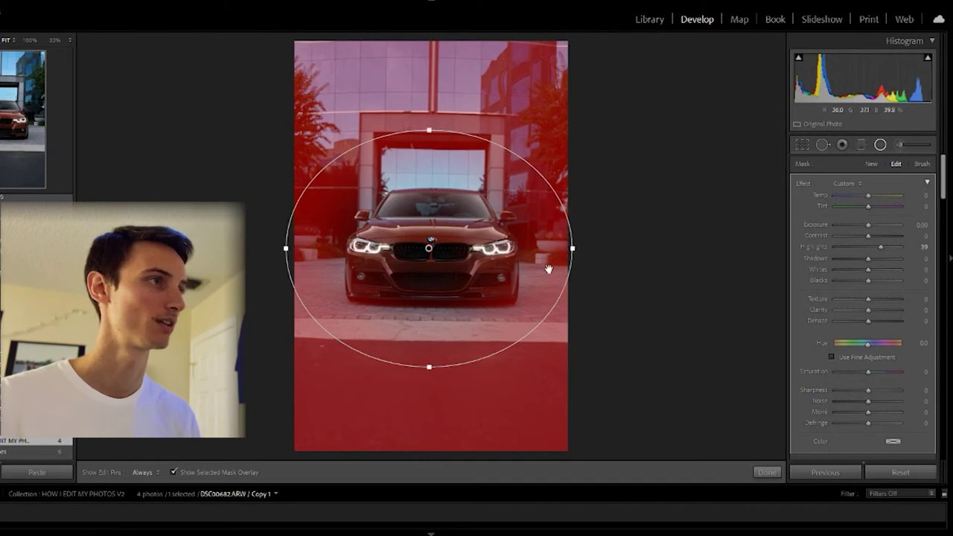
{"action": "key", "text": "o"}
- Set the radial filter's exposure to -0.45 and its dehaze to 13
{"action": "left_click", "coordinate": [917, 224]}
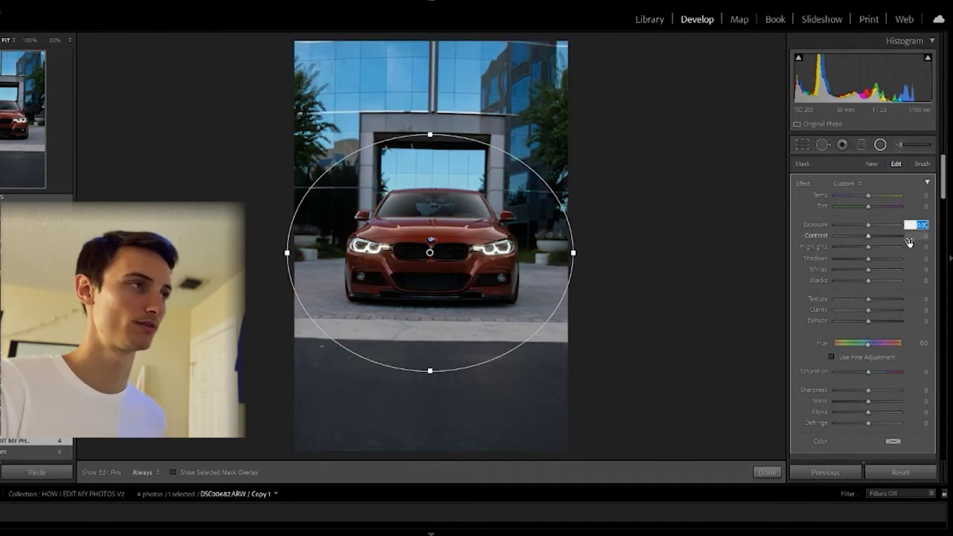
{"action": "key", "text": "BackSpace"}
{"action": "type", "text": "-"}
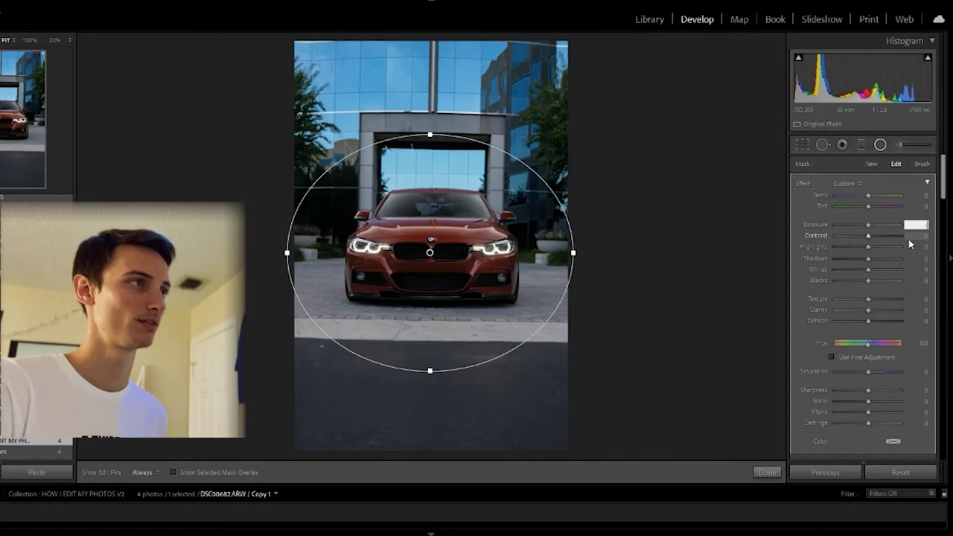
{"action": "type", "text": ".45"}
{"action": "key", "text": "Return"}
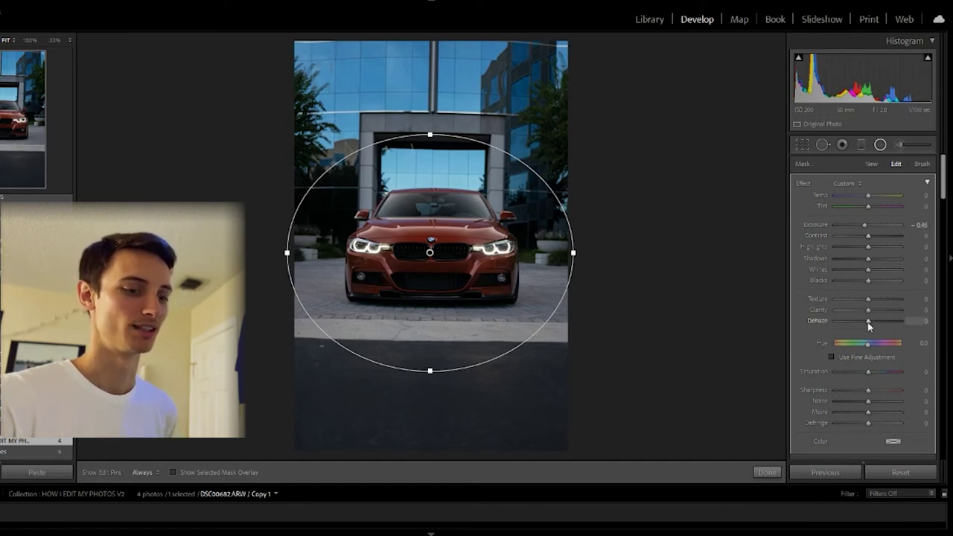
{"action": "left_click", "coordinate": [917, 321]}
{"action": "type", "text": "10"}
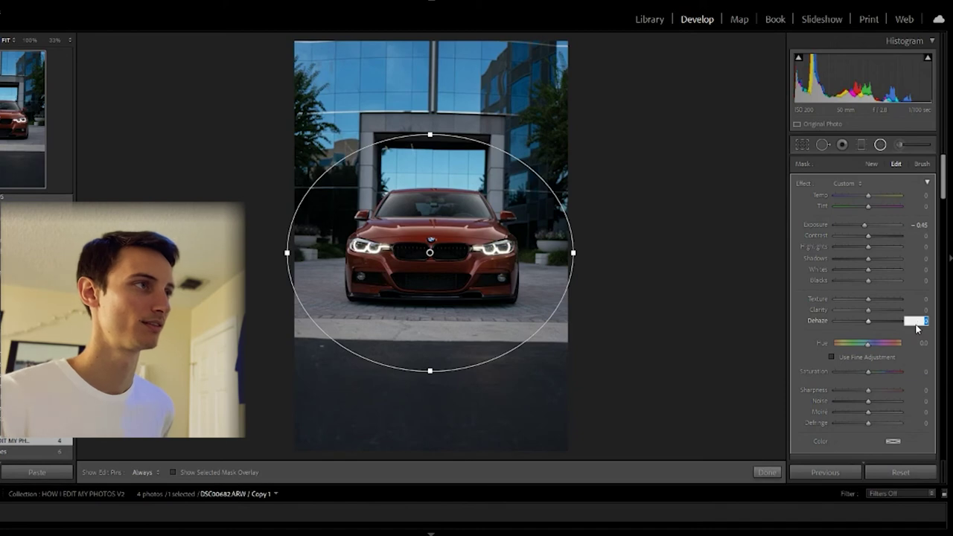
{"action": "key", "text": "Return"}
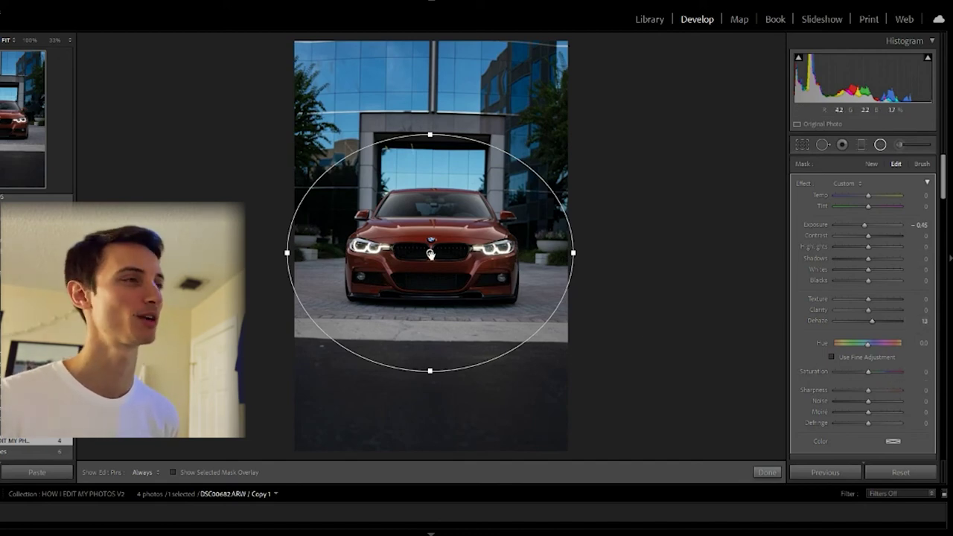
- Duplicate the radial filter around the car and reset the duplicate's exposure and dehaze to 0
{"action": "mouse_move", "coordinate": [430, 253]}
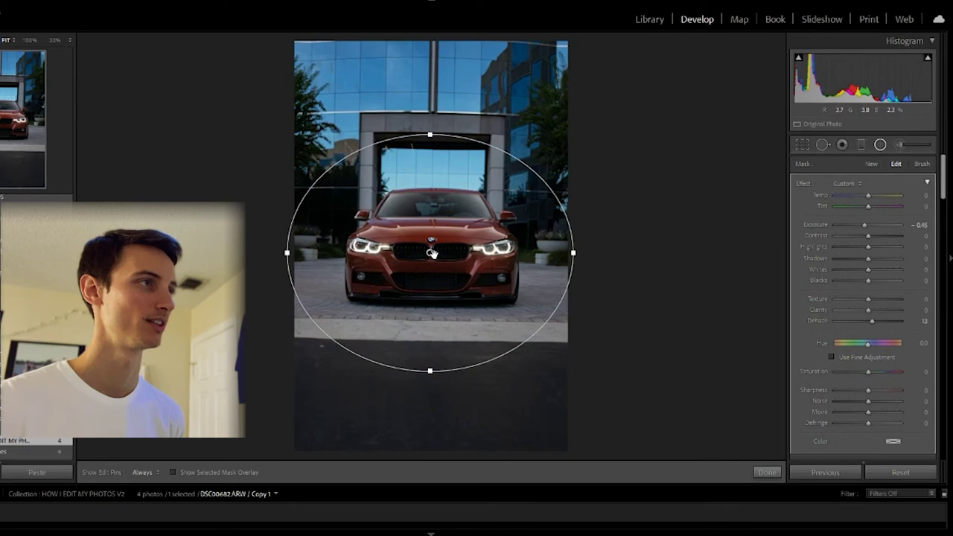
{"action": "right_click", "coordinate": [431, 253]}
{"action": "left_click", "coordinate": [445, 260]}
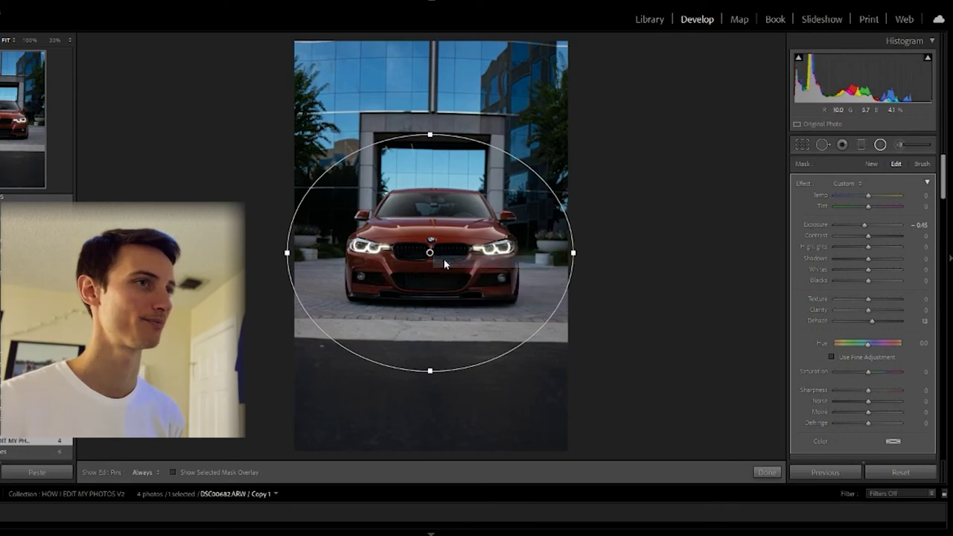
{"action": "double_click", "coordinate": [813, 226]}
{"action": "double_click", "coordinate": [822, 319]}
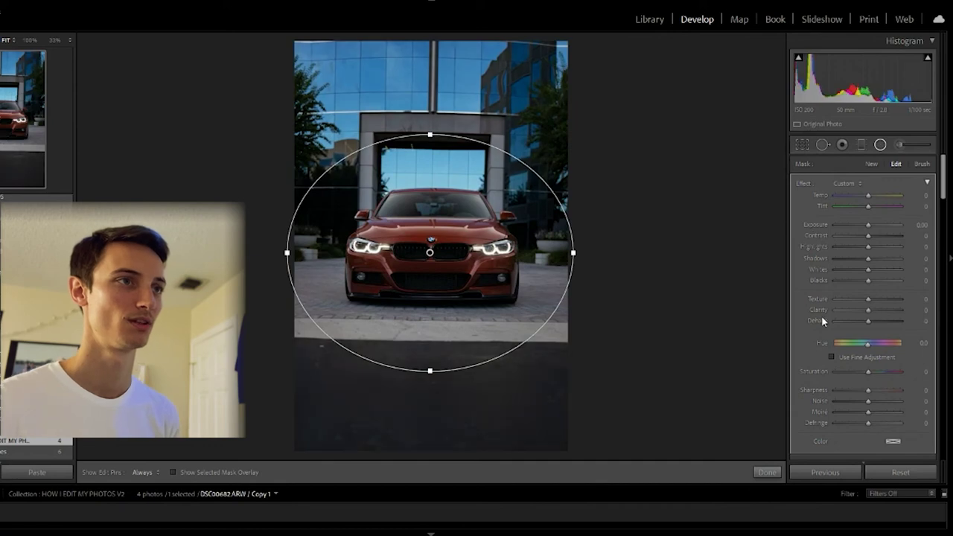
- Invert the duplicated radial filter and shrink its ellipse to fit closely around the car, checking it with the mask overlay
{"action": "scroll", "coordinate": [817, 386], "scroll_direction": "down", "scroll_amount": 3}
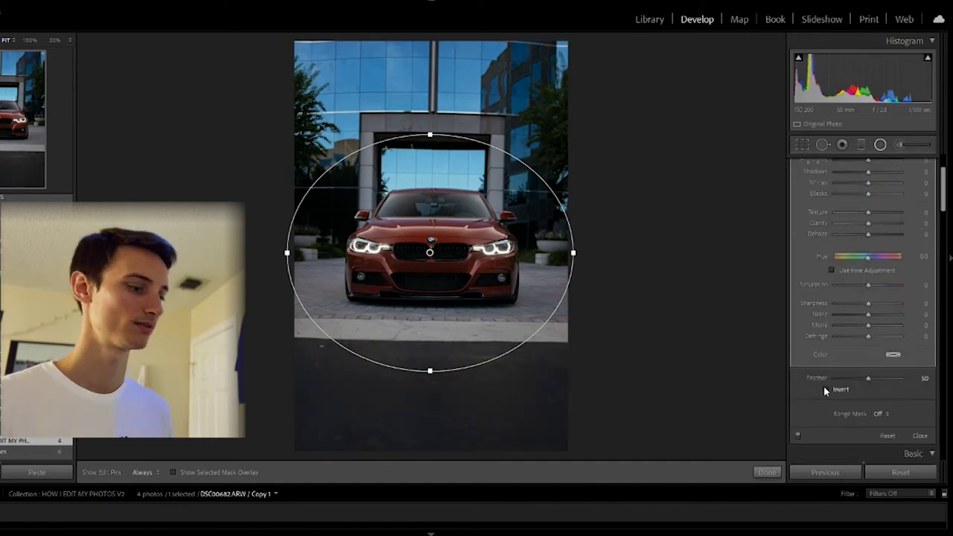
{"action": "key", "text": "o"}
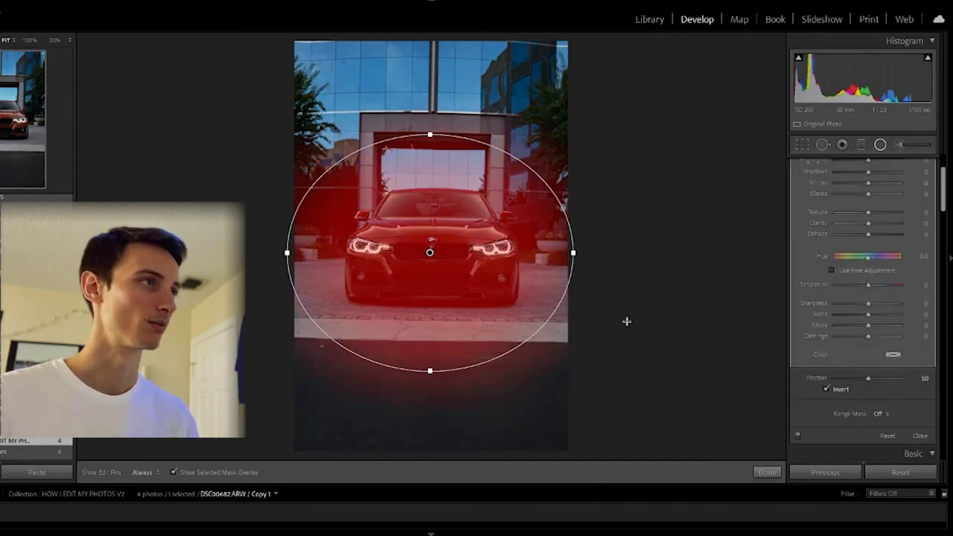
{"action": "left_click_drag", "start_coordinate": [573, 253], "coordinate": [520, 253]}
{"action": "left_click_drag", "start_coordinate": [430, 371], "coordinate": [447, 329]}
{"action": "left_click_drag", "start_coordinate": [522, 256], "coordinate": [542, 254]}
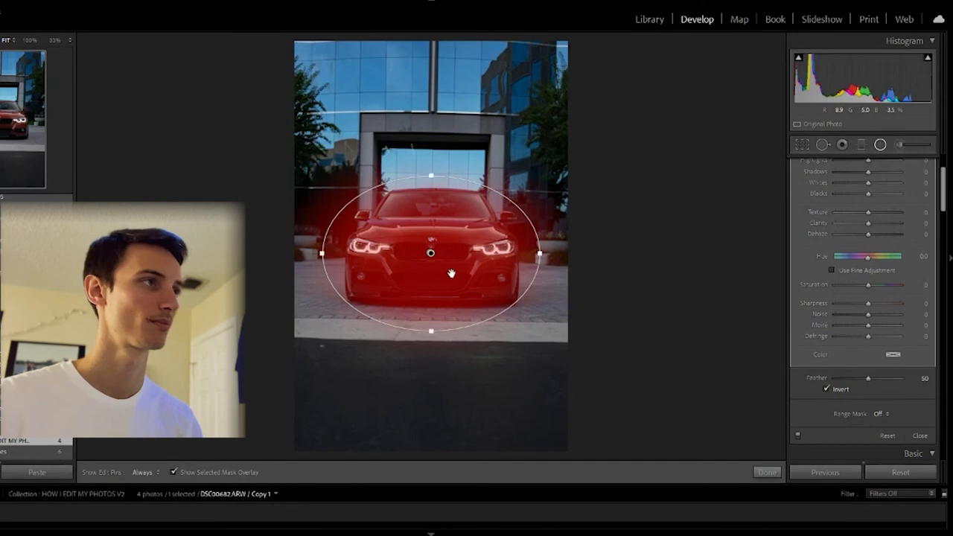
{"action": "key", "text": "o"}
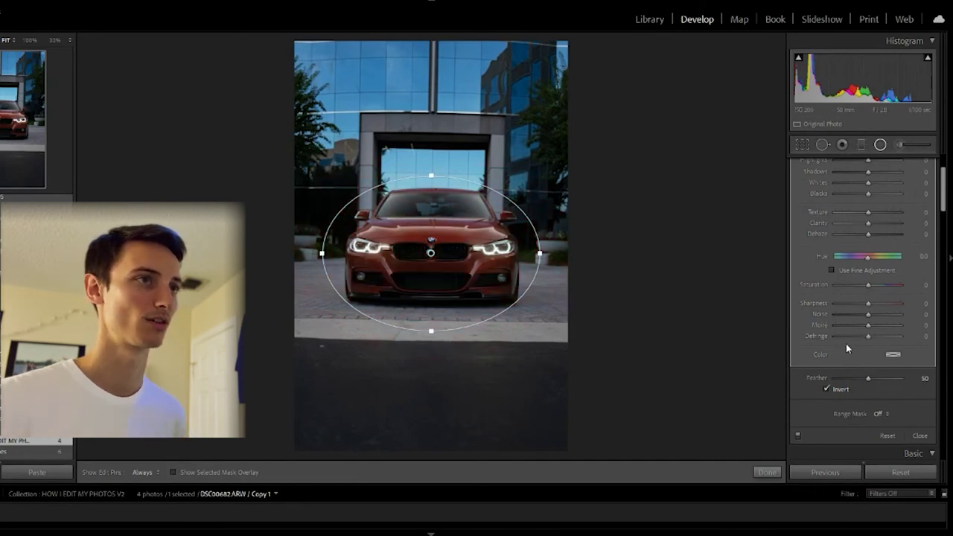
- Set the inner radial filter's shadows to 45 and its exposure to -0.10
{"action": "scroll", "coordinate": [877, 289], "scroll_direction": "up", "scroll_amount": 3}
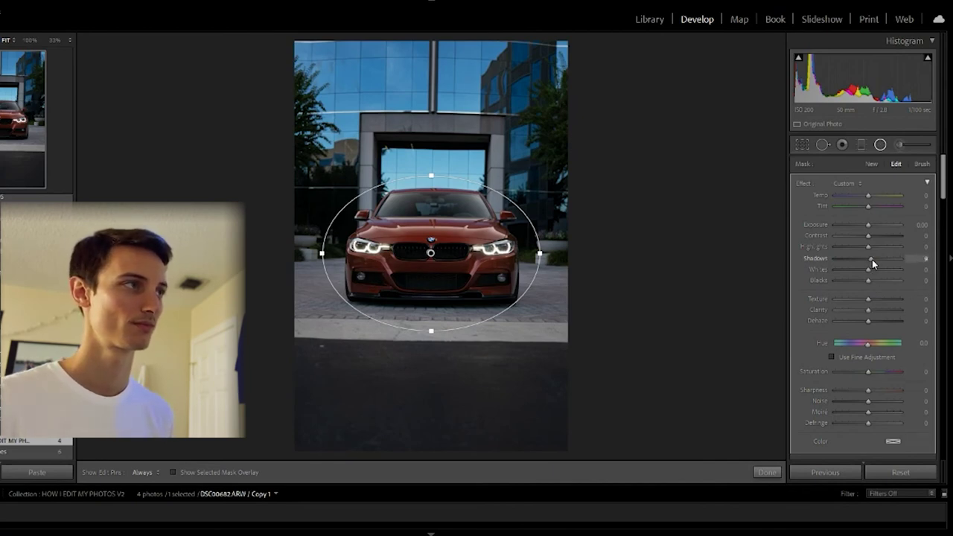
{"action": "left_click_drag", "start_coordinate": [872, 259], "coordinate": [882, 259]}
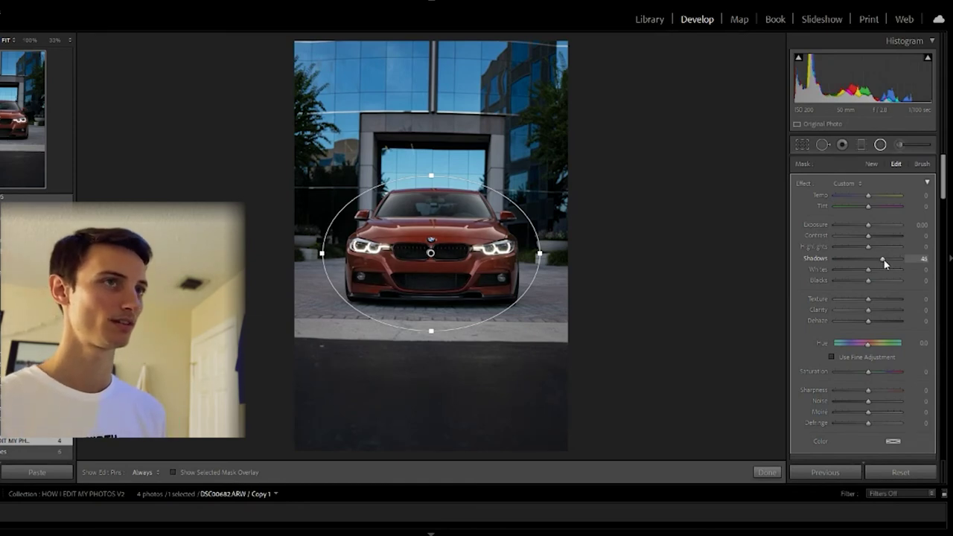
{"action": "left_click", "coordinate": [908, 224]}
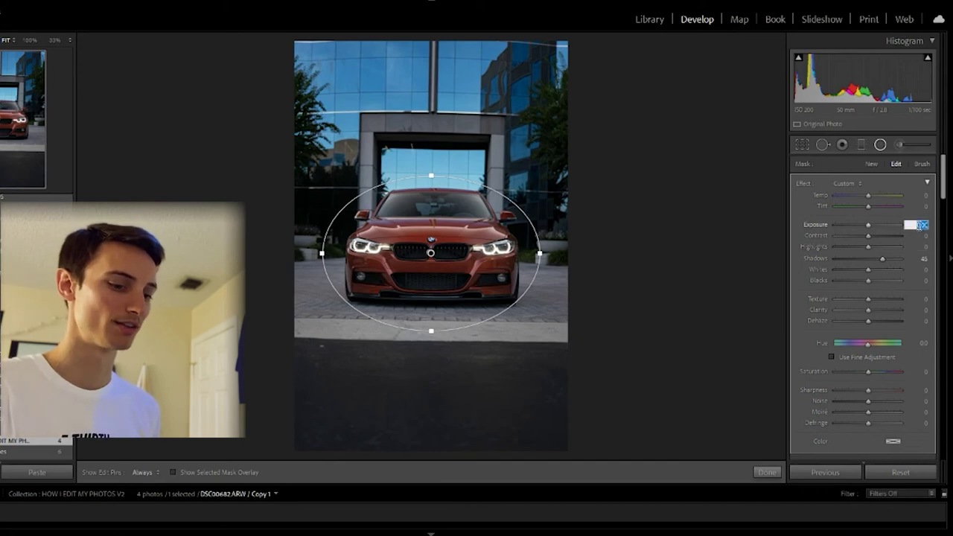
{"action": "type", "text": "-0.3"}
{"action": "key", "text": "Return"}
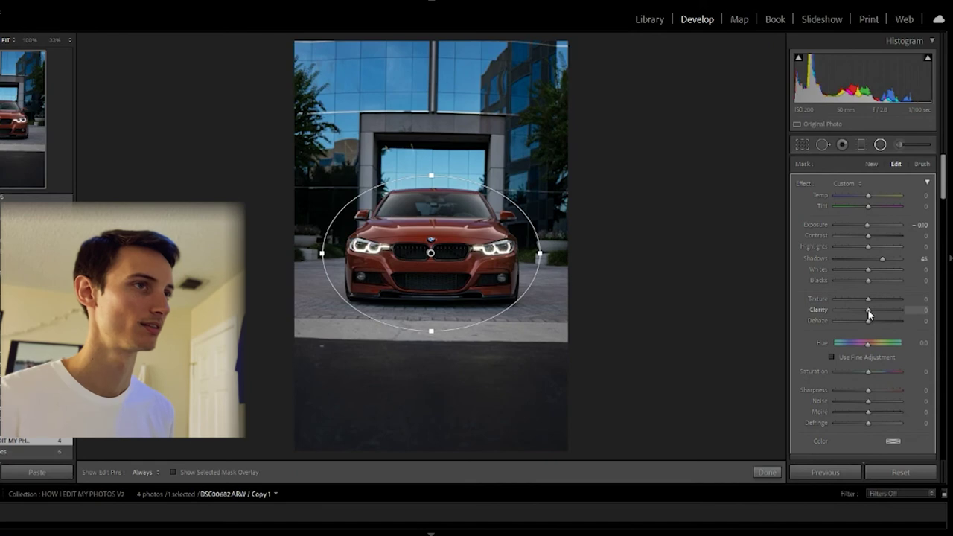
- Set the inner radial filter's clarity to 9 and texture to -3, and finish radial filter editing
{"action": "left_click_drag", "start_coordinate": [869, 310], "coordinate": [884, 310]}
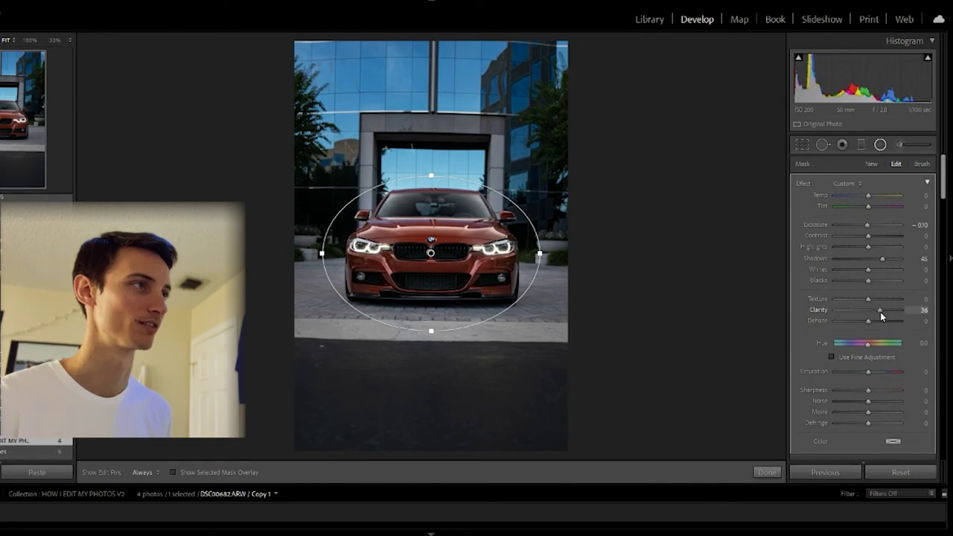
{"action": "mouse_move", "coordinate": [886, 311]}
{"action": "left_mouse_down"}
{"action": "mouse_move", "coordinate": [898, 312]}
{"action": "mouse_move", "coordinate": [880, 315]}
{"action": "left_mouse_up"}
{"action": "left_click", "coordinate": [919, 309]}
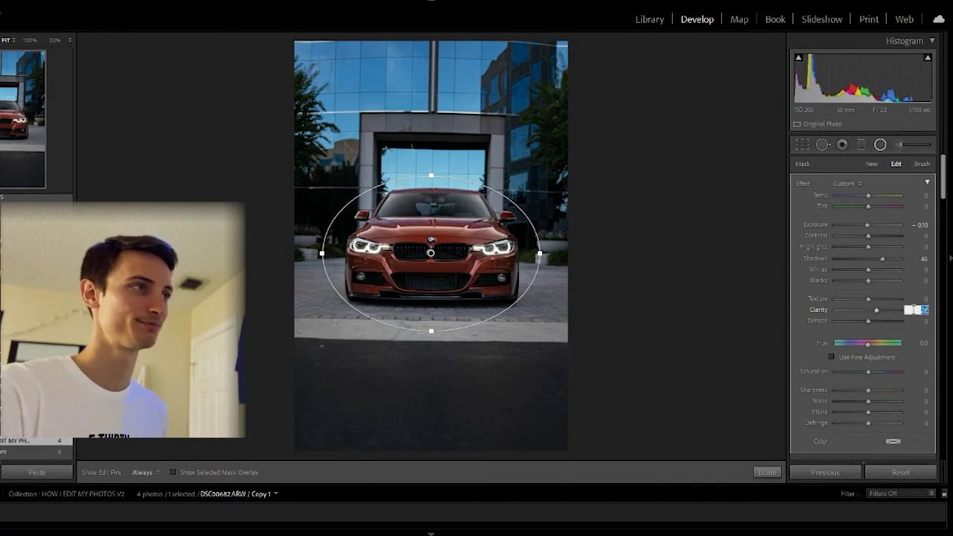
{"action": "type", "text": "9"}
{"action": "key", "text": "Return"}
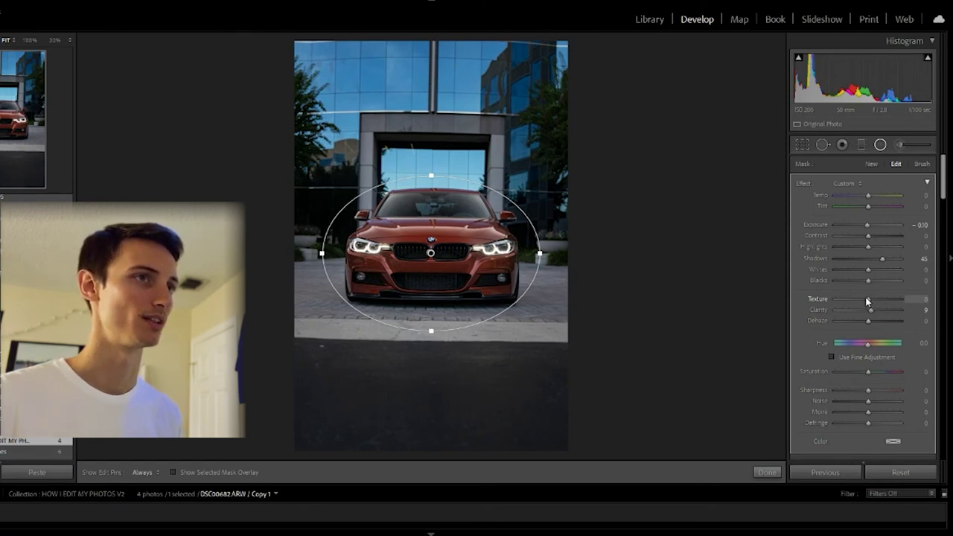
{"action": "left_click", "coordinate": [917, 299]}
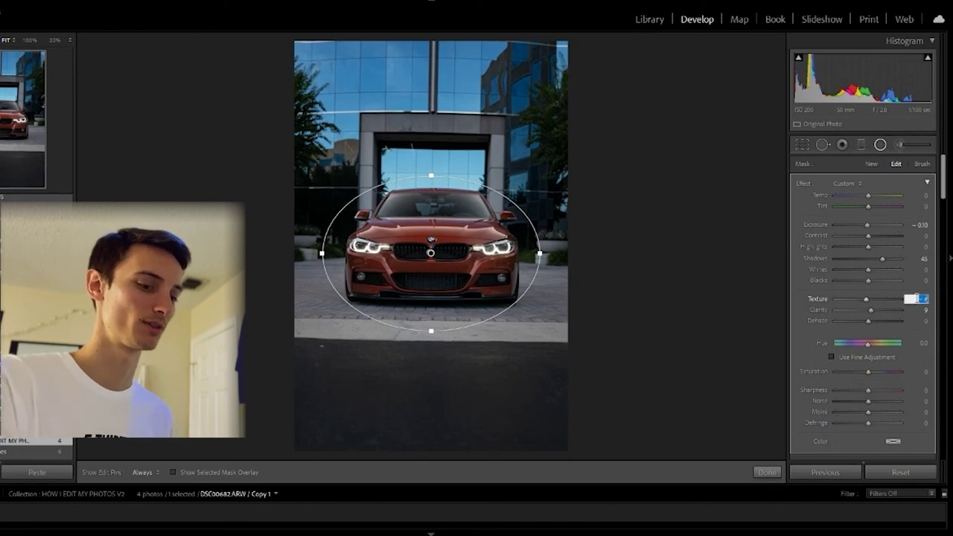
{"action": "type", "text": "3"}
{"action": "key", "text": "Return"}
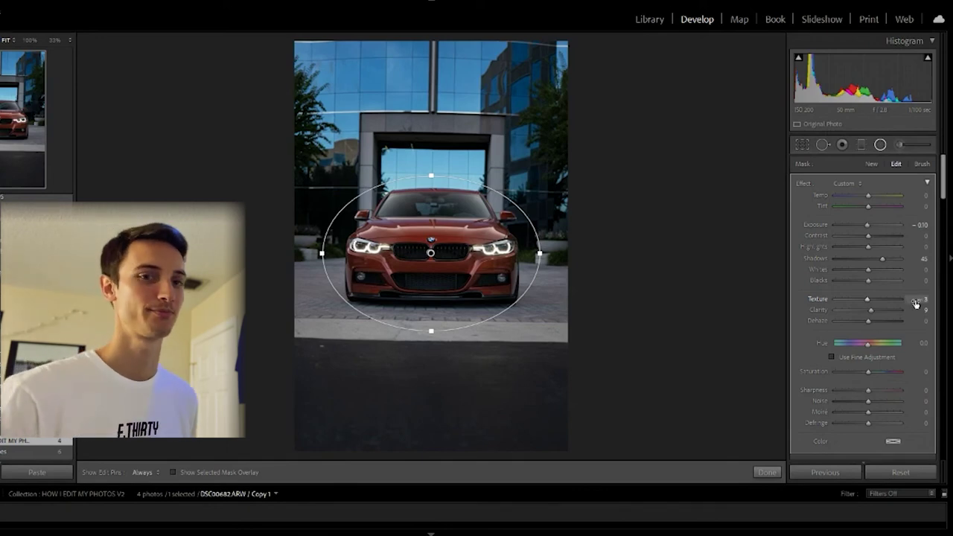
{"action": "key", "text": "shift+m"}
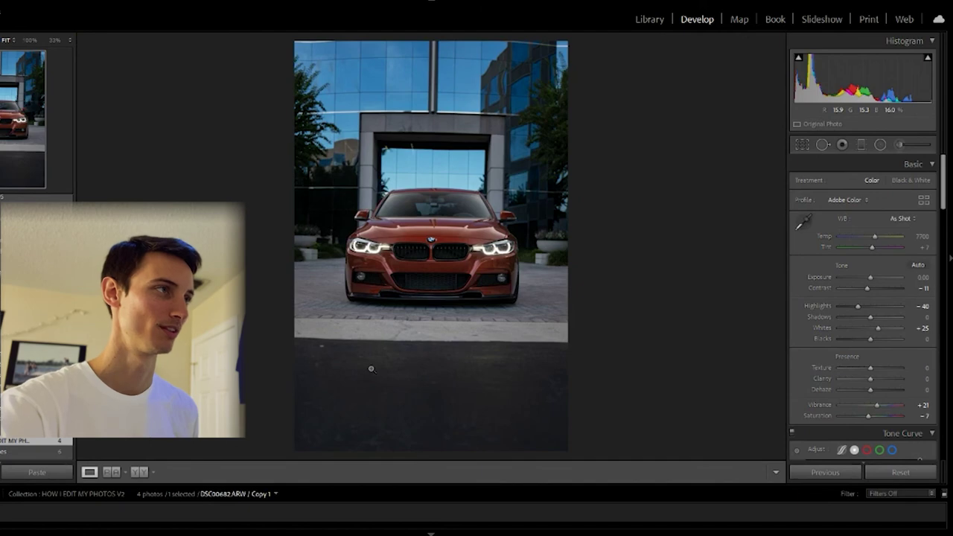
- Compare the edited car photo with its before version several times, ending on the edited version
{"action": "key", "text": "backslash"}
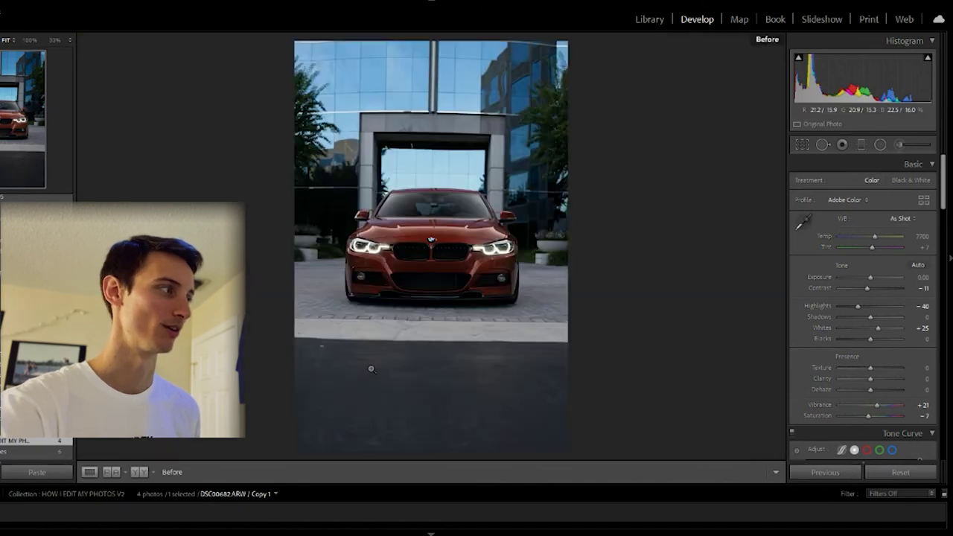
{"action": "key", "text": "backslash"}
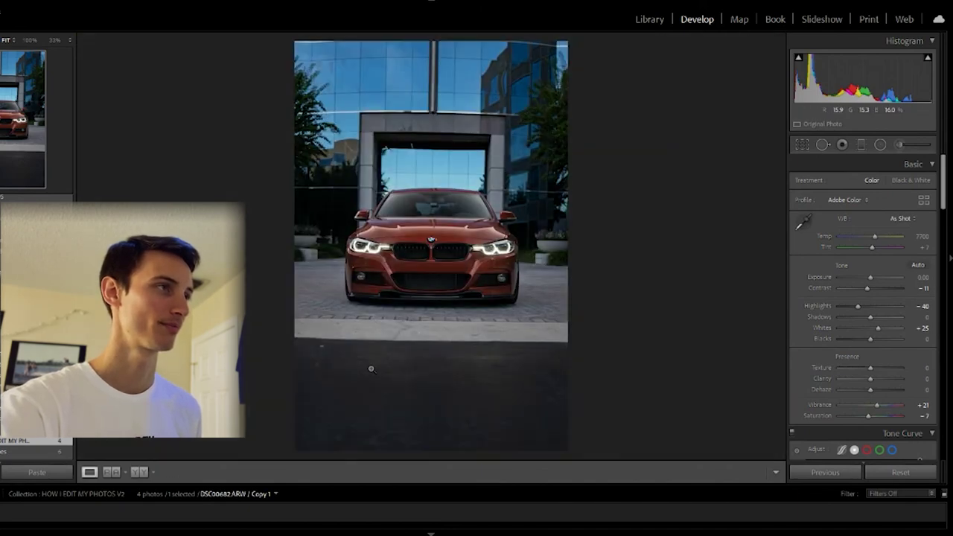
{"action": "key", "text": "backslash"}
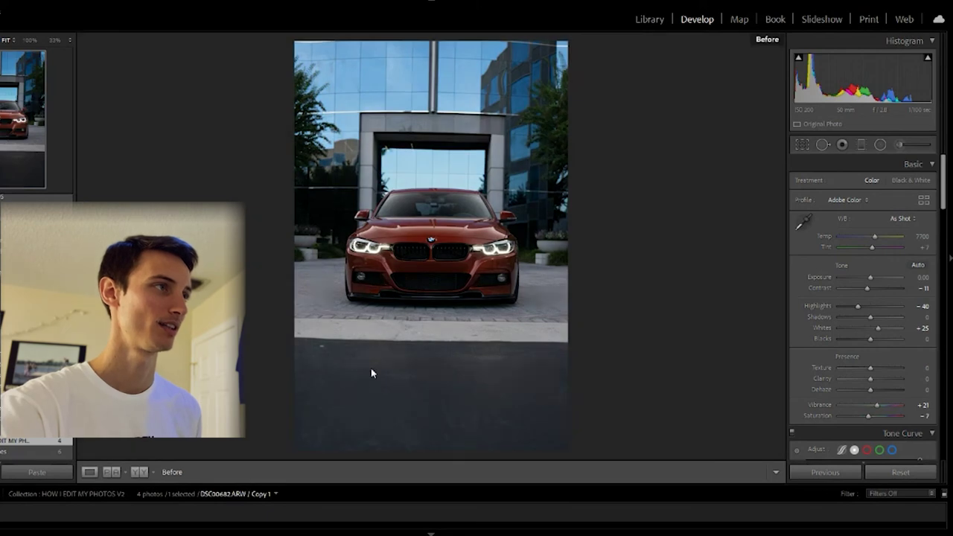
{"action": "key", "text": "backslash"}
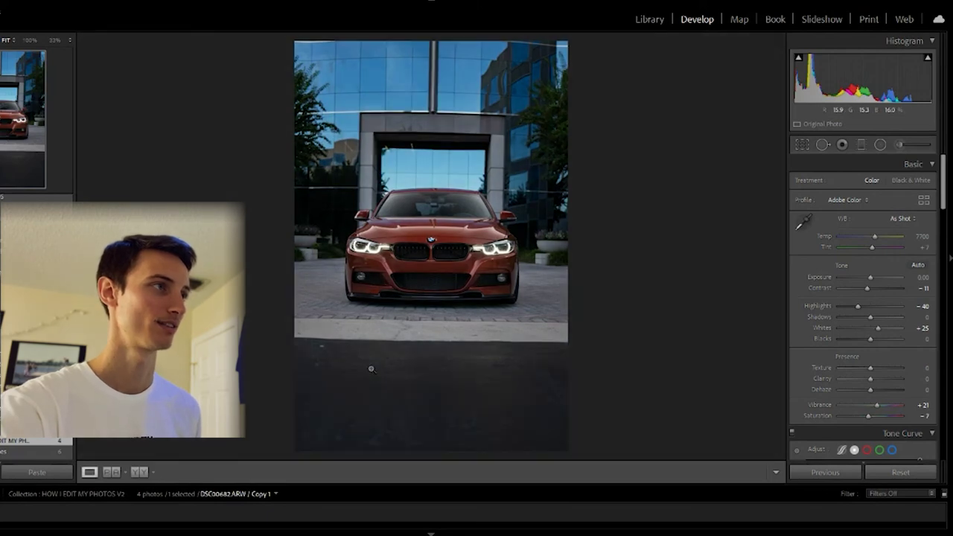
{"action": "key", "text": "backslash"}
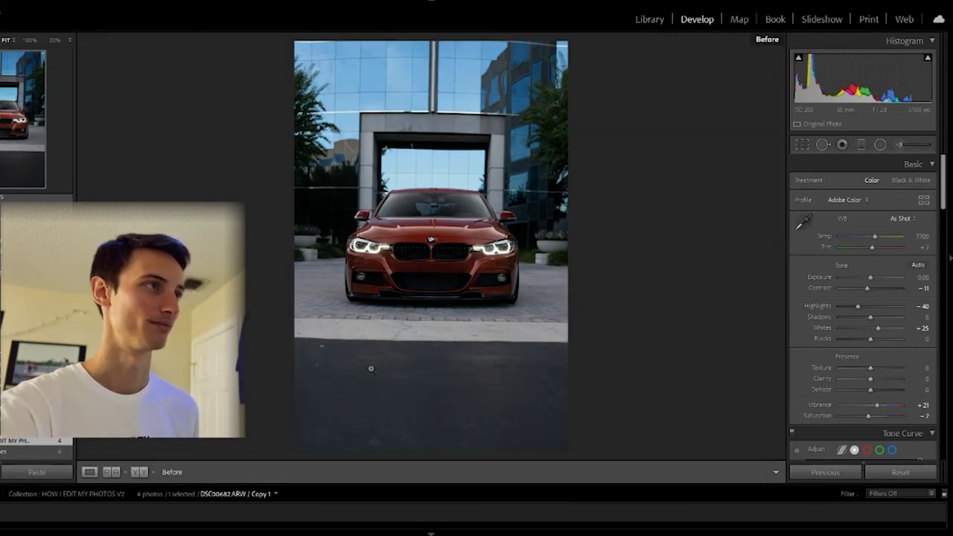
{"action": "key", "text": "backslash"}
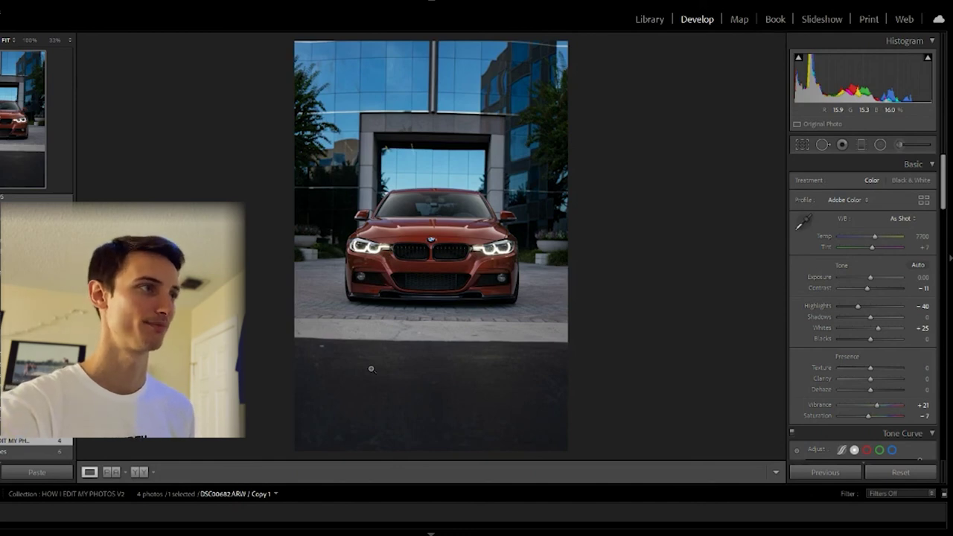
{"action": "key", "text": "backslash"}
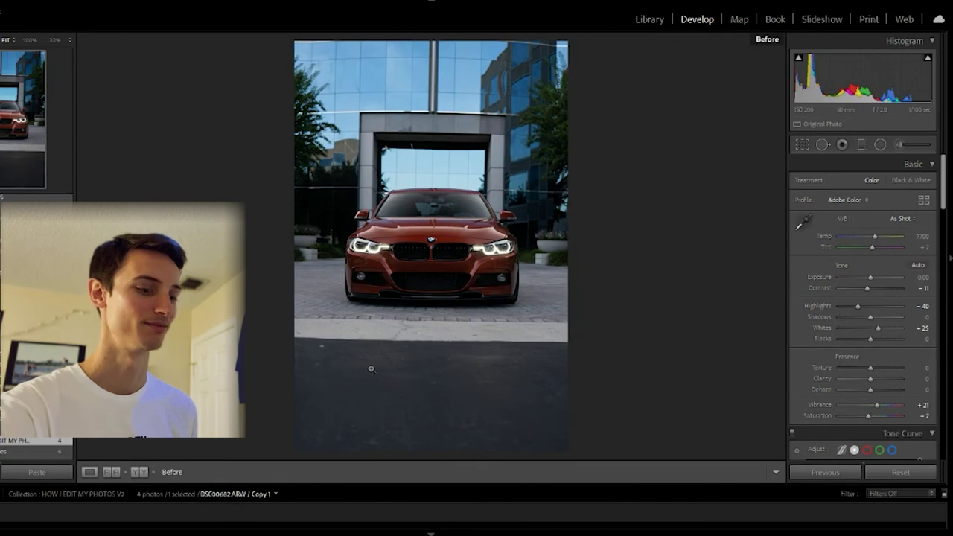
{"action": "key", "text": "backslash"}
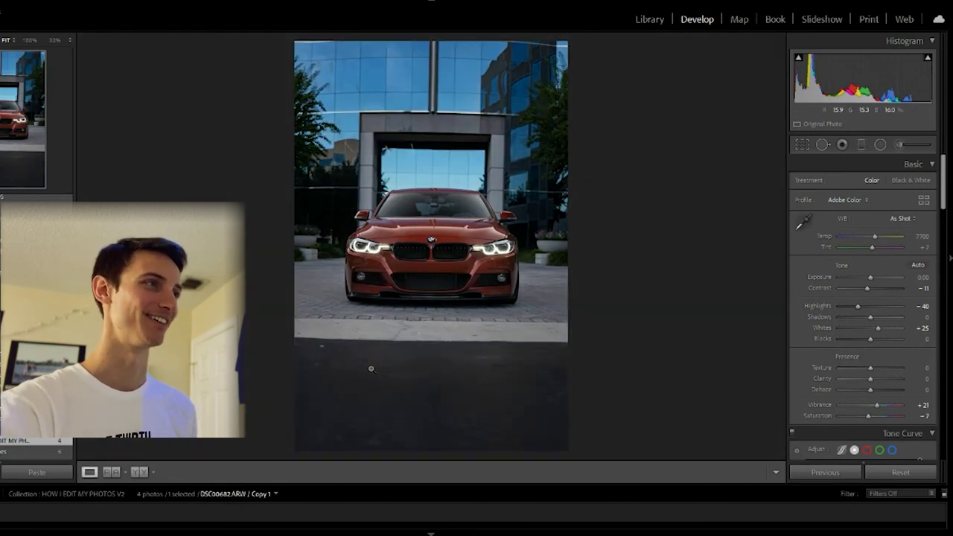
{"action": "key", "text": "backslash"}
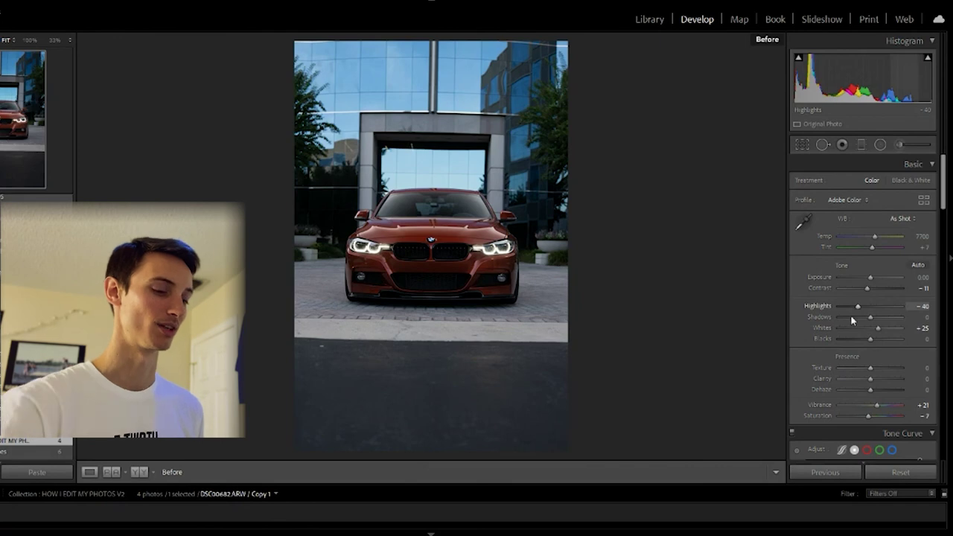
{"action": "key", "text": "backslash"}
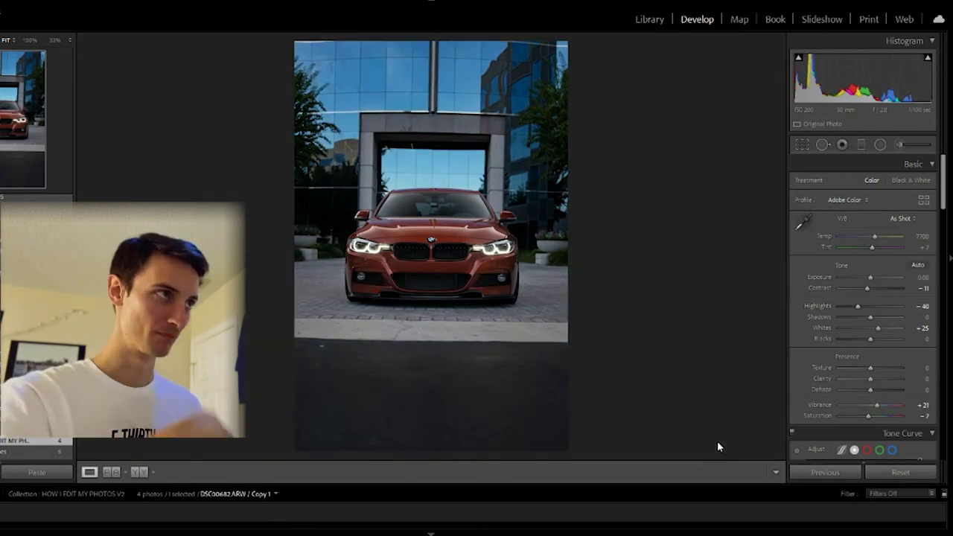